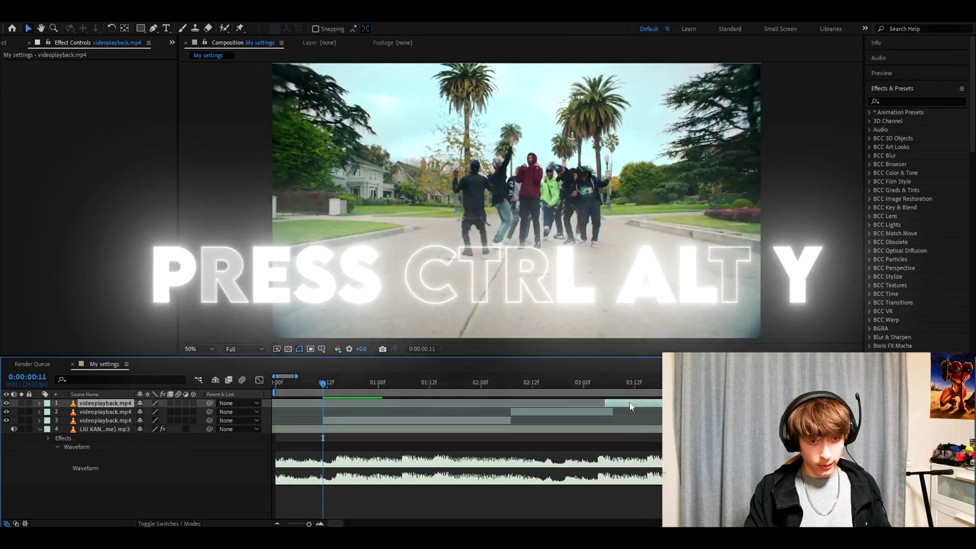
Add a new adjustment layer (Adjustment Layer 10) and apply Glow to it.
key(ctrl+alt+y)
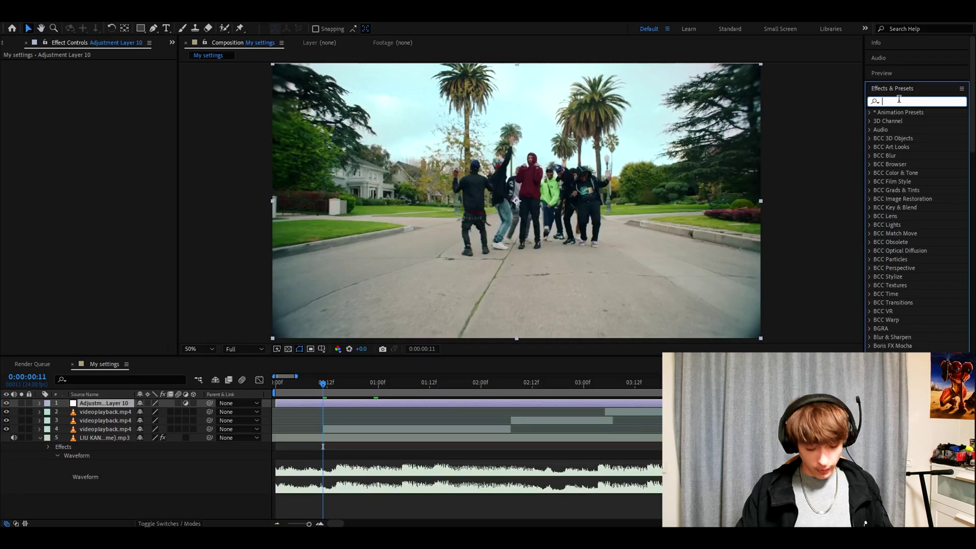
text(glow)
scroll(898, 231, down, 5)
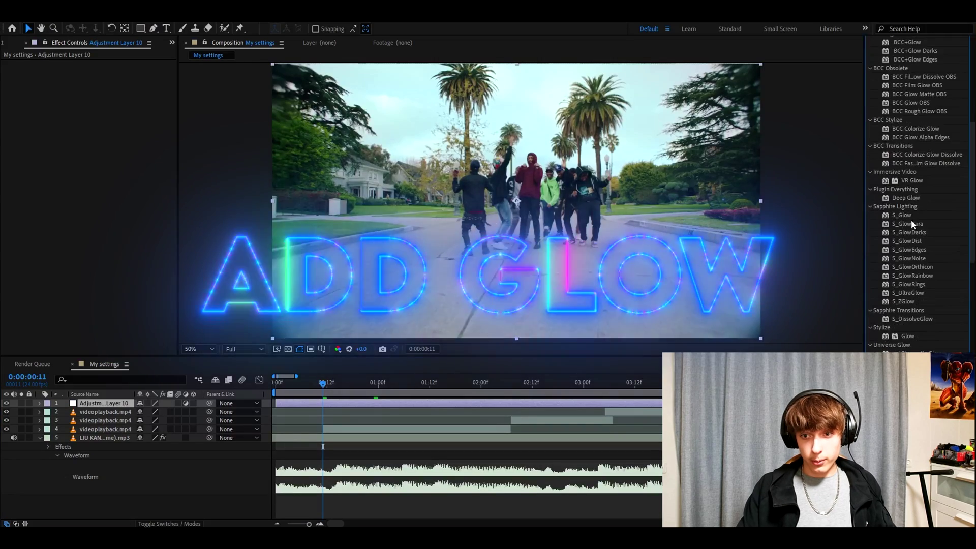
drag(907, 336, 768, 347)
drag(324, 403, 325, 403)
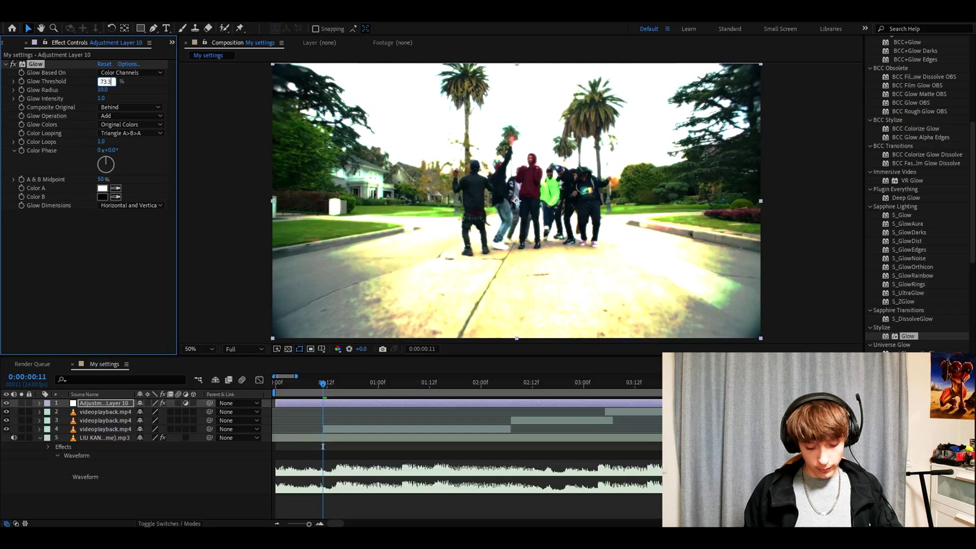
Set Glow threshold to 73.3%, radius to 281 and intensity to 0.6.
text(73.3)
key(Return)
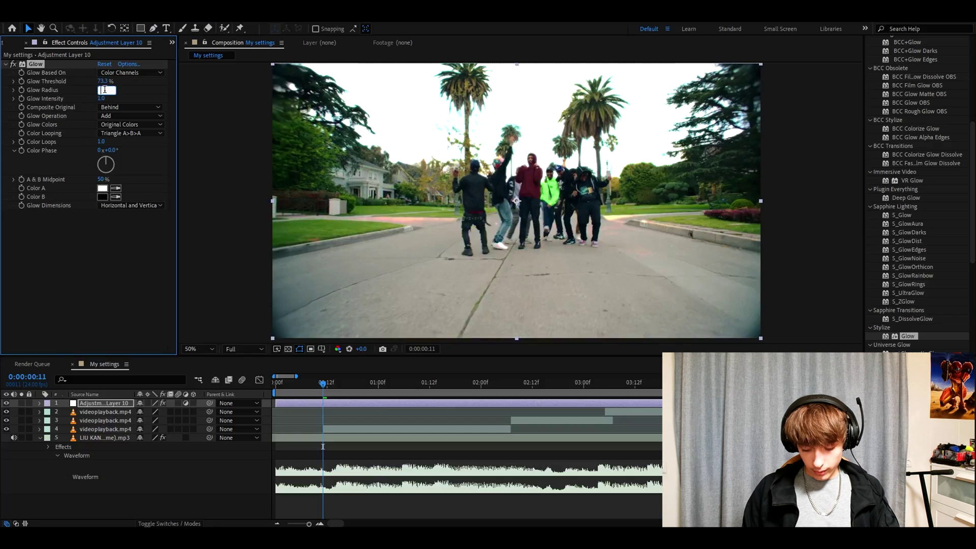
key(Tab)
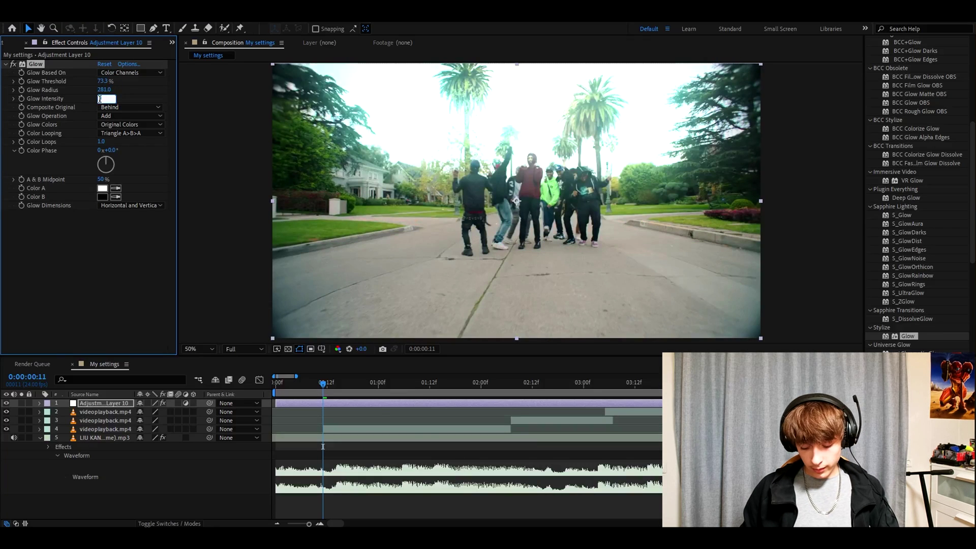
text(0.6)
key(Return)
Apply the Exposure effect to the adjustment layer.
click(917, 93)
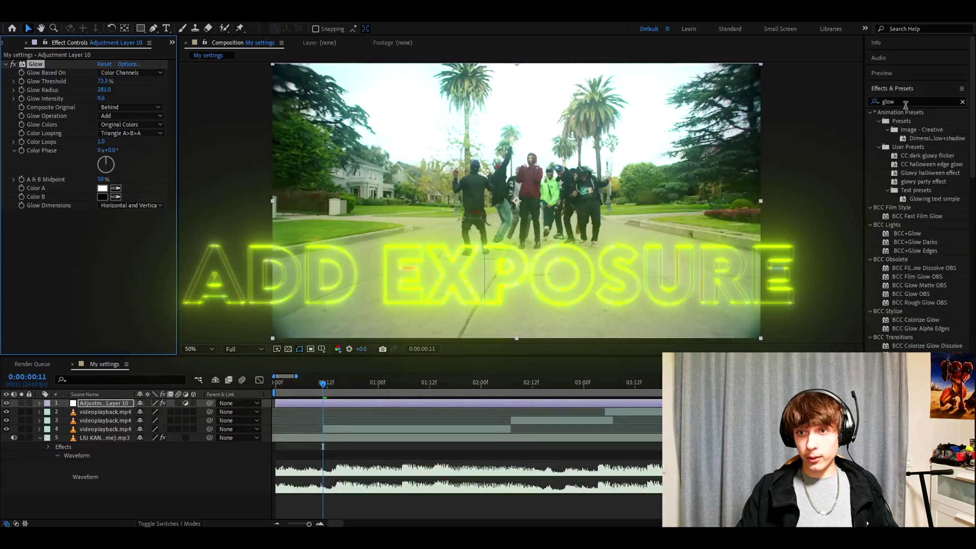
text(exposure)
double_click(912, 216)
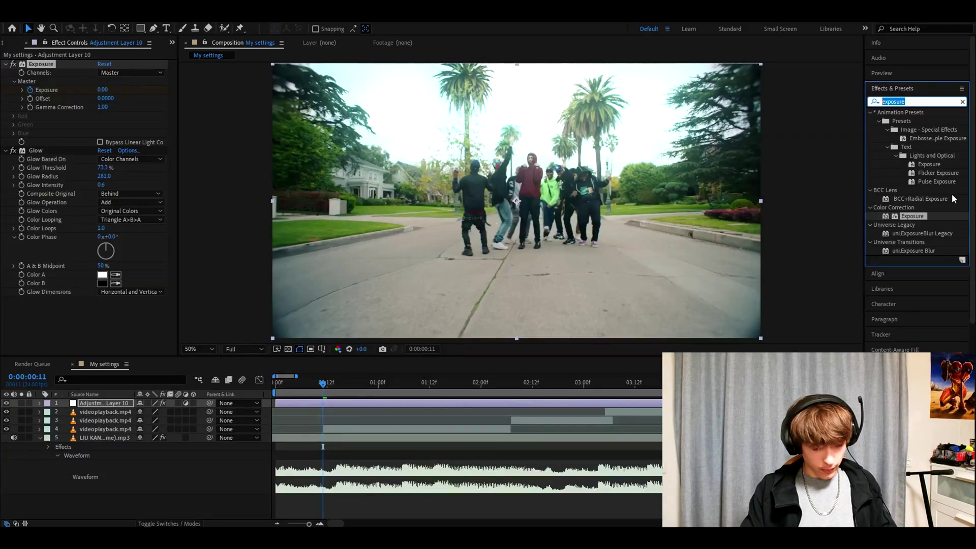
Apply omino squares with 255 squares across for a fine halftone grid.
text(omino s)
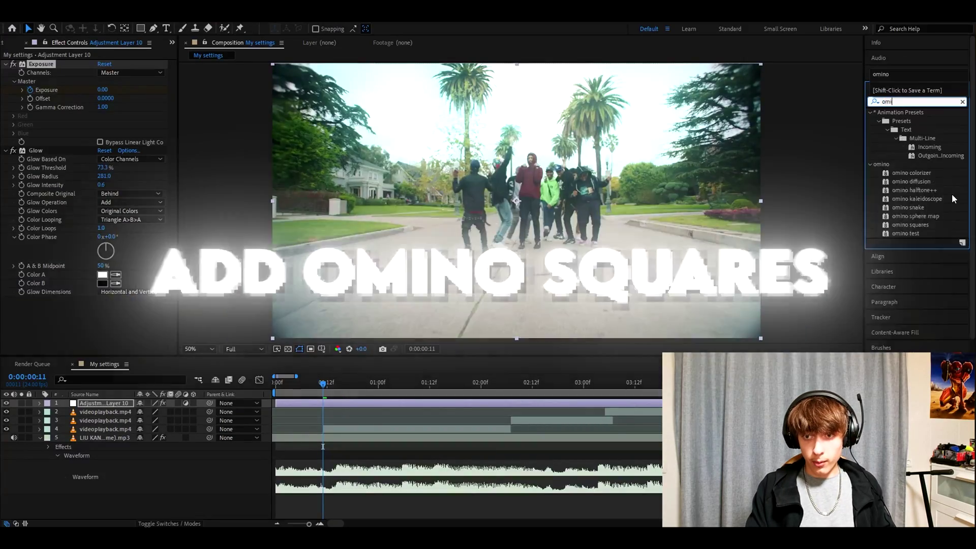
double_click(910, 138)
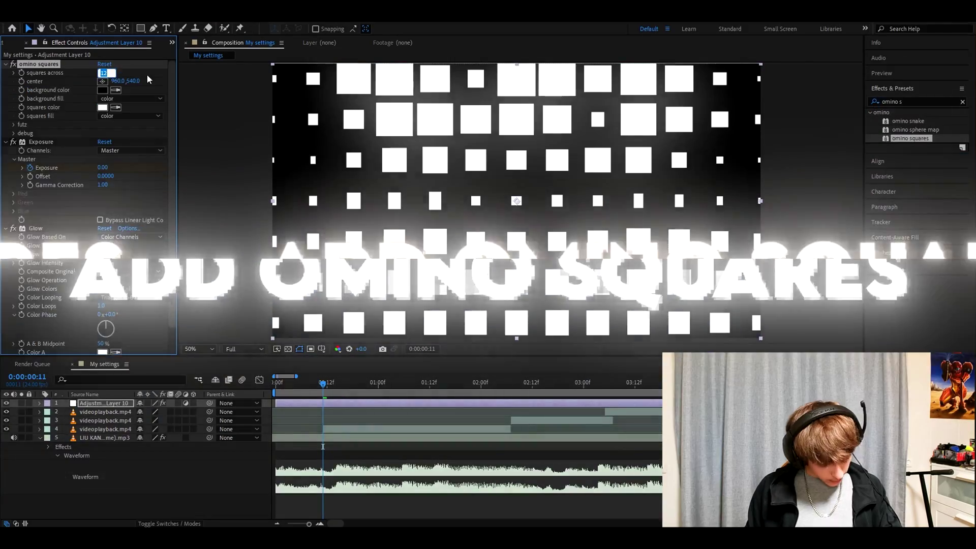
click(106, 73)
text(255)
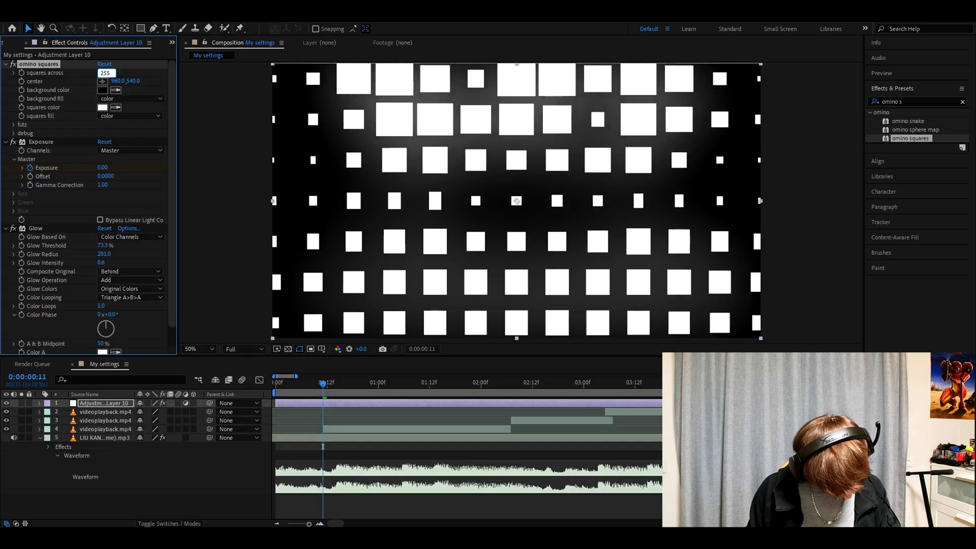
key(Return)
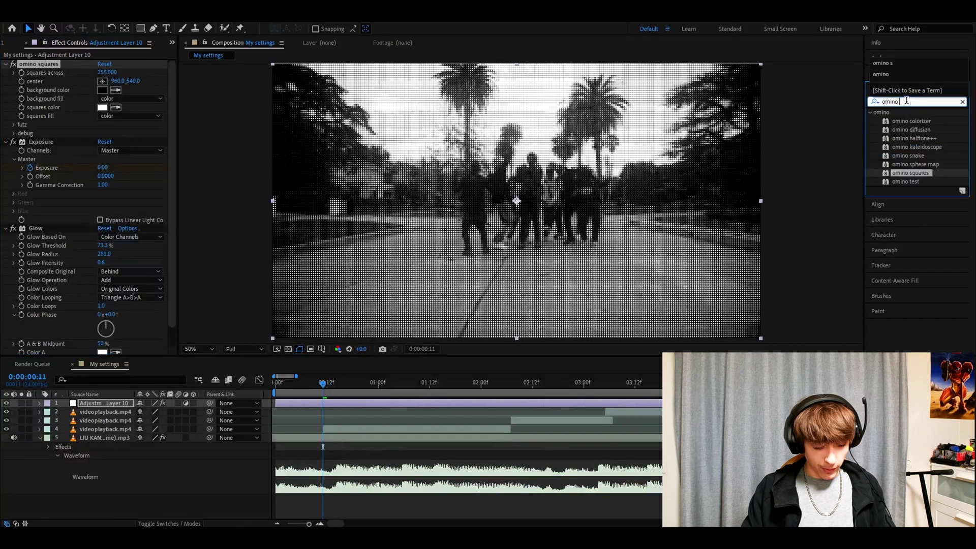
Add omino diffusion with error across 0.960 and check the result at frame 13.
text(d)
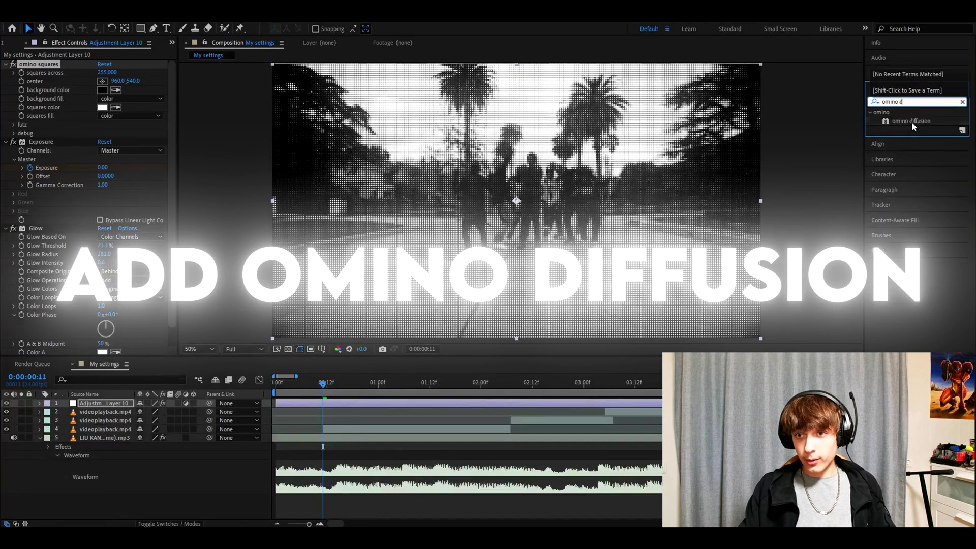
drag(911, 121, 113, 74)
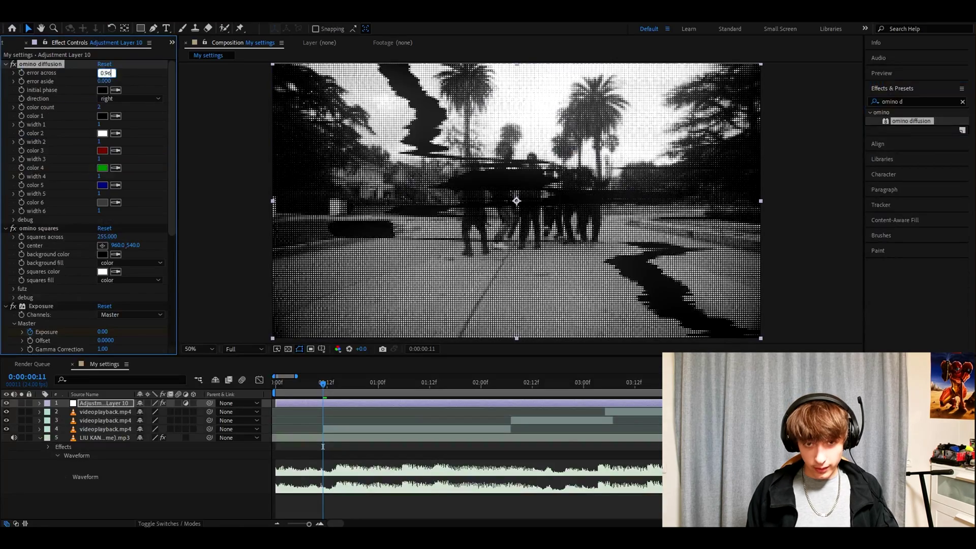
key(Return)
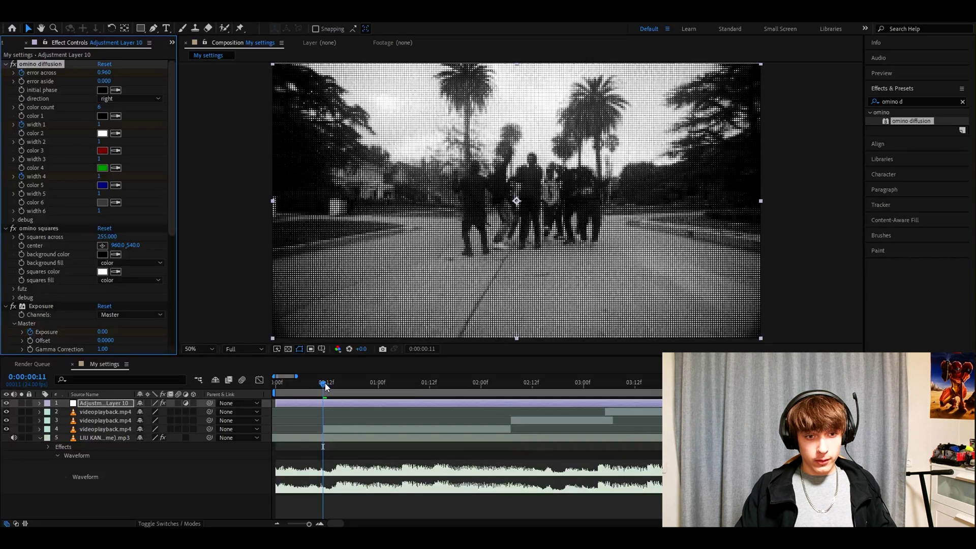
drag(326, 386, 327, 386)
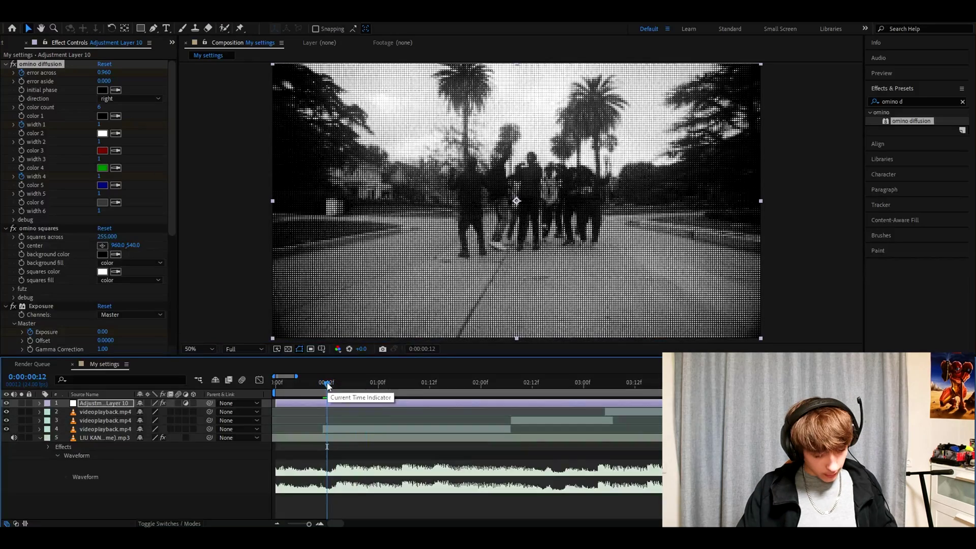
Keyframe Exposure at 2.45 on frame 12 and 0 on frame 16.
key(u)
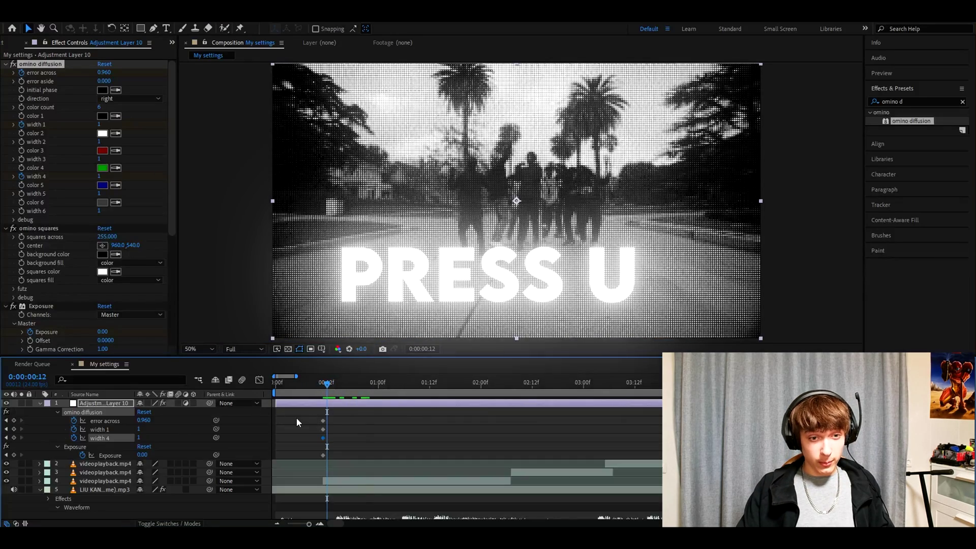
key(;)
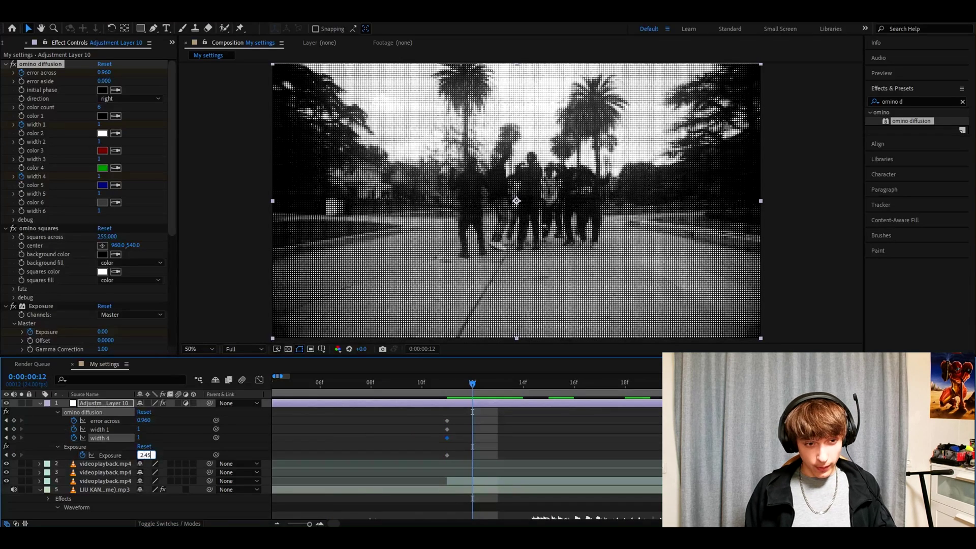
key(Return)
key(space)
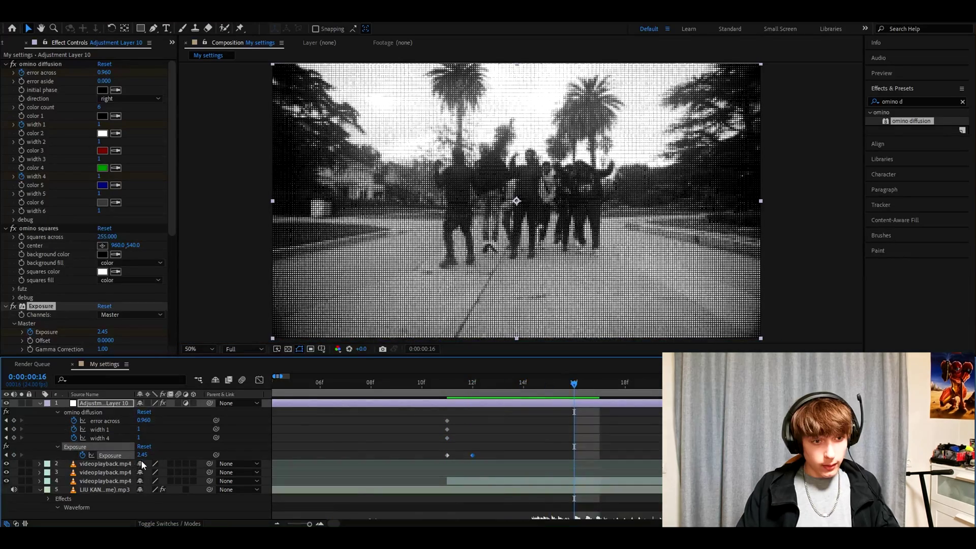
text(0)
key(Return)
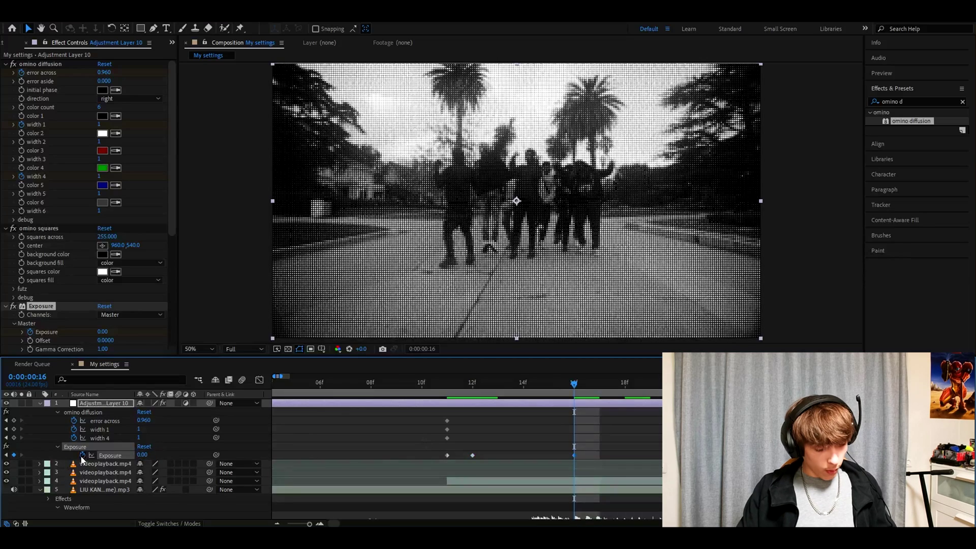
Add a loopOut() expression to Exposure so the flash repeats.
alt+click(82, 455)
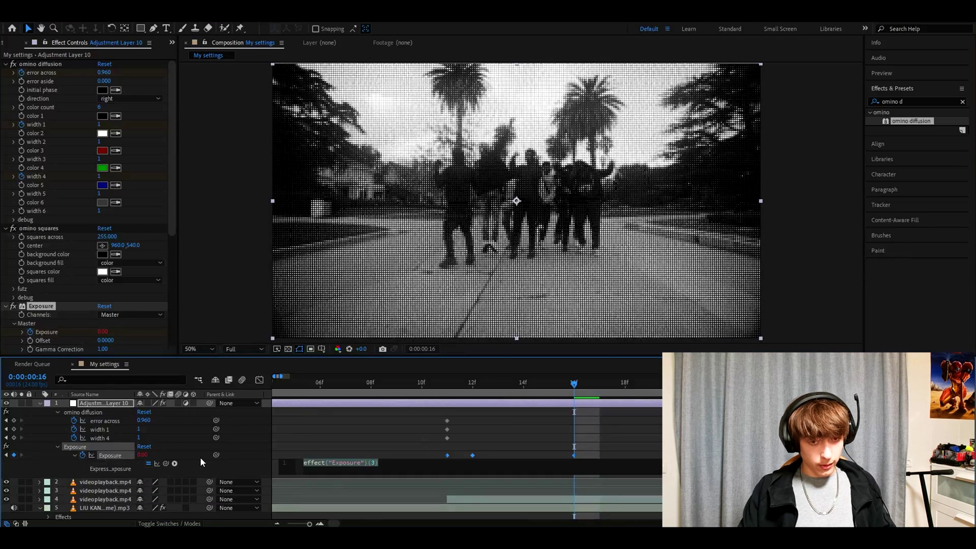
text(loopOut())
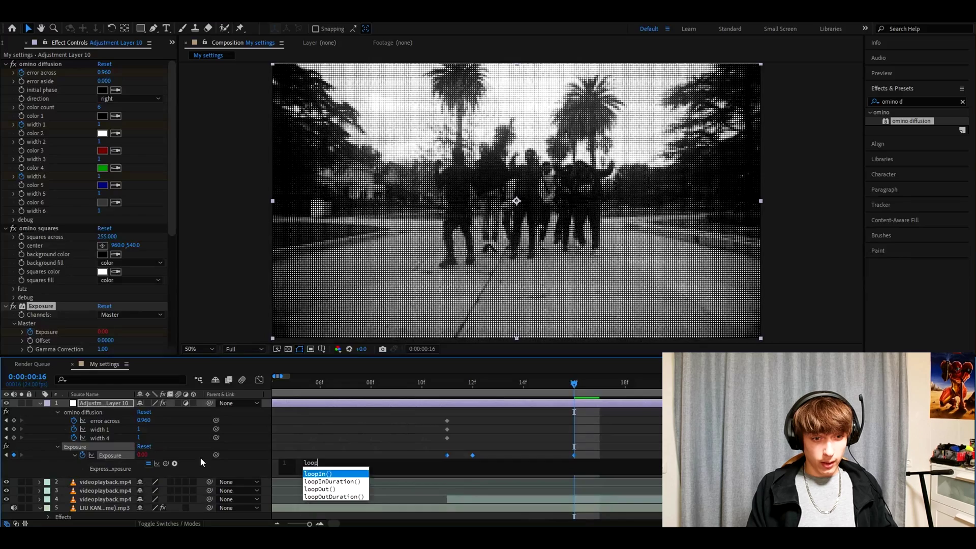
click(495, 414)
drag(619, 384, 447, 402)
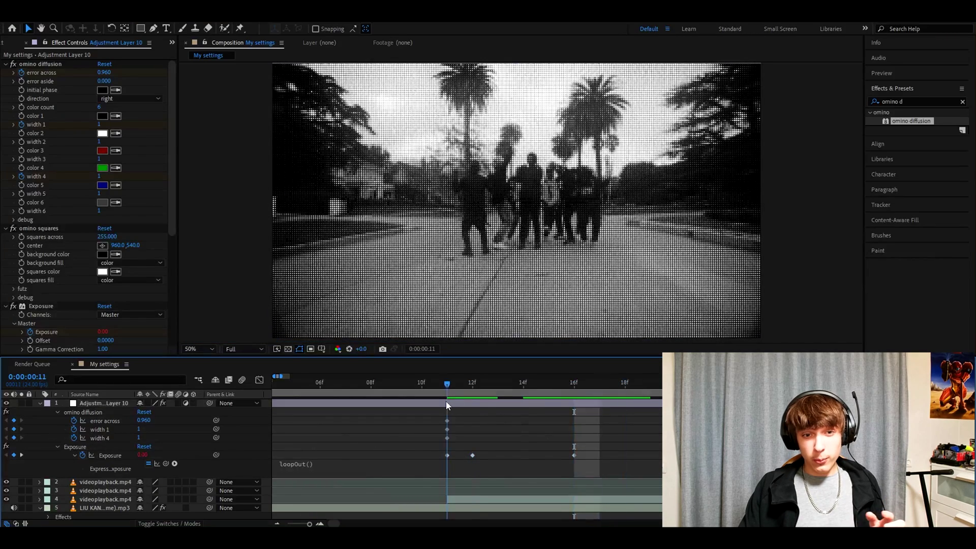
click(42, 64)
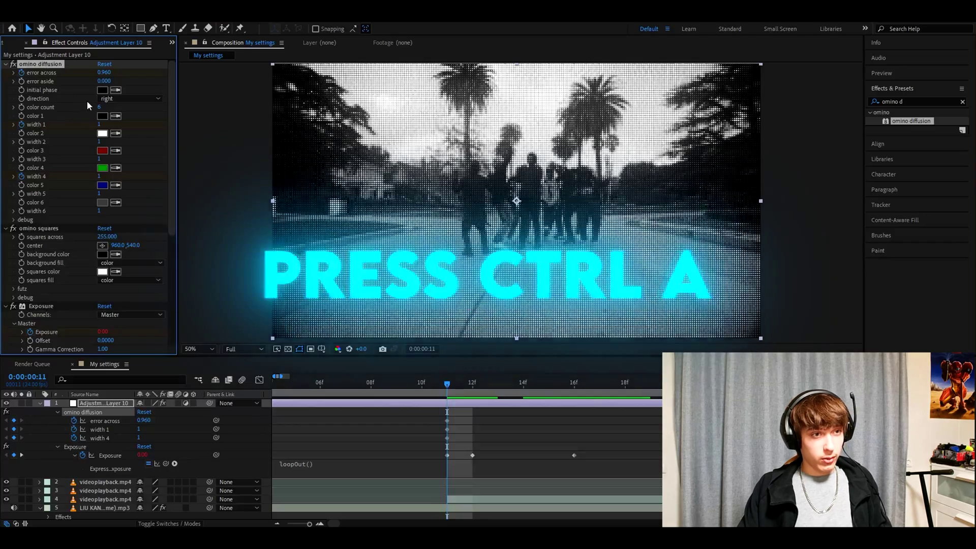
key(ctrl+a)
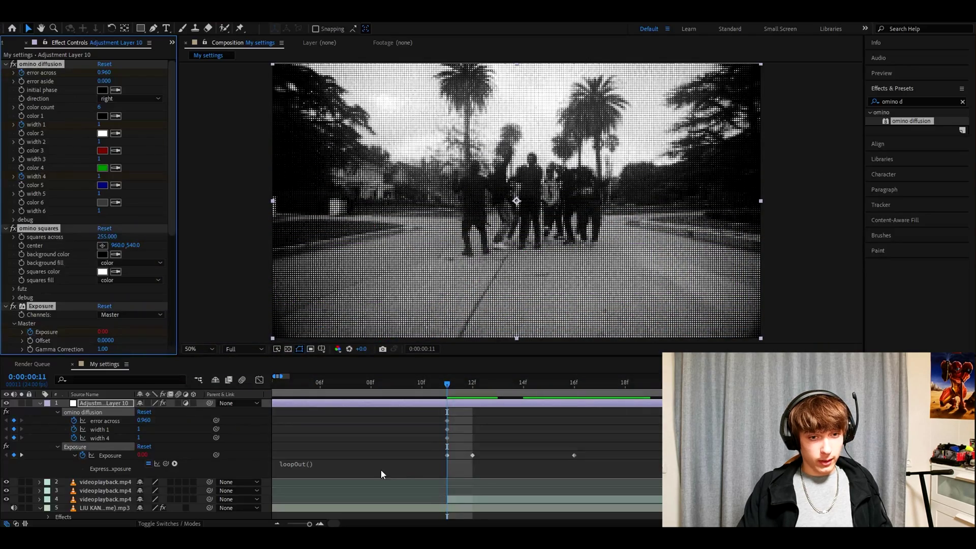
drag(431, 419, 580, 465)
click(138, 13)
click(161, 28)
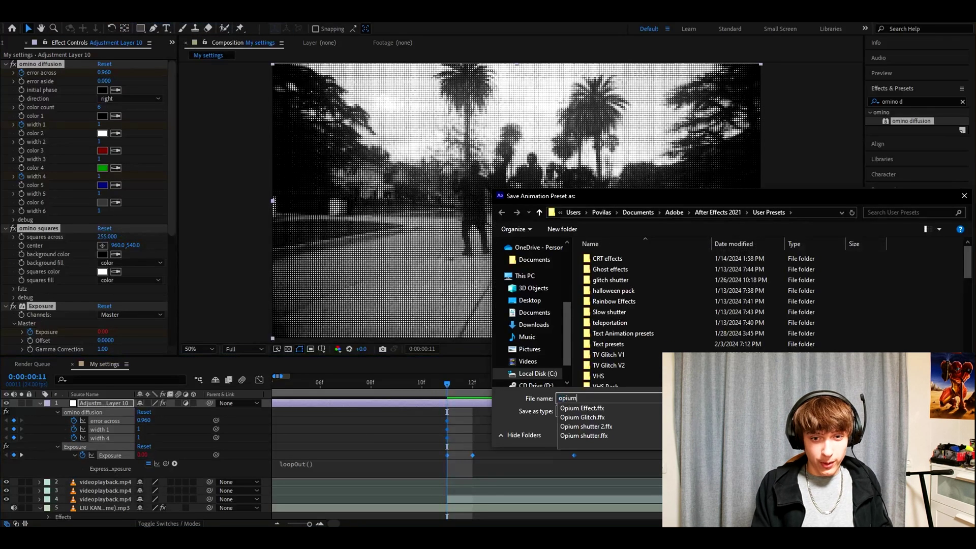
click(963, 196)
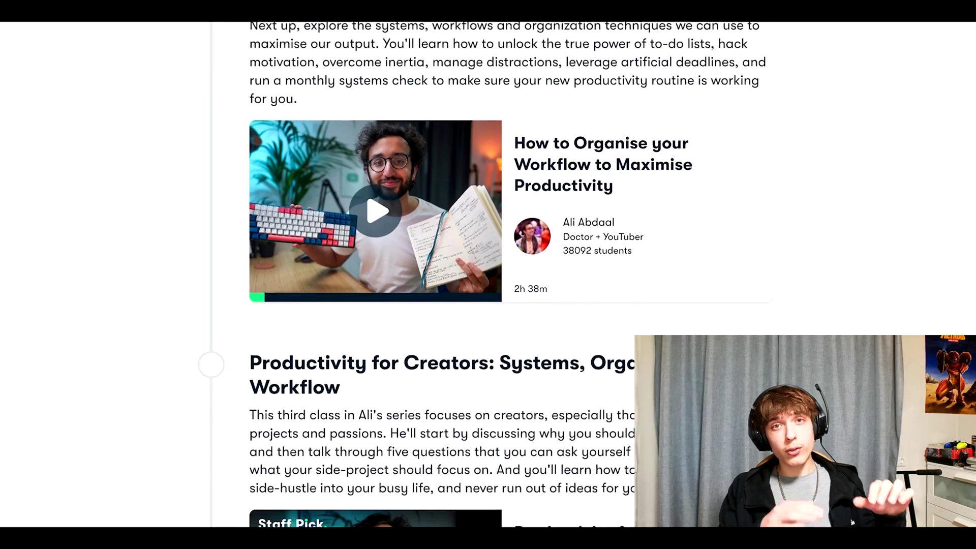
Scroll down the Skillshare page listing the productivity classes.
scroll(488, 274, down, 3)
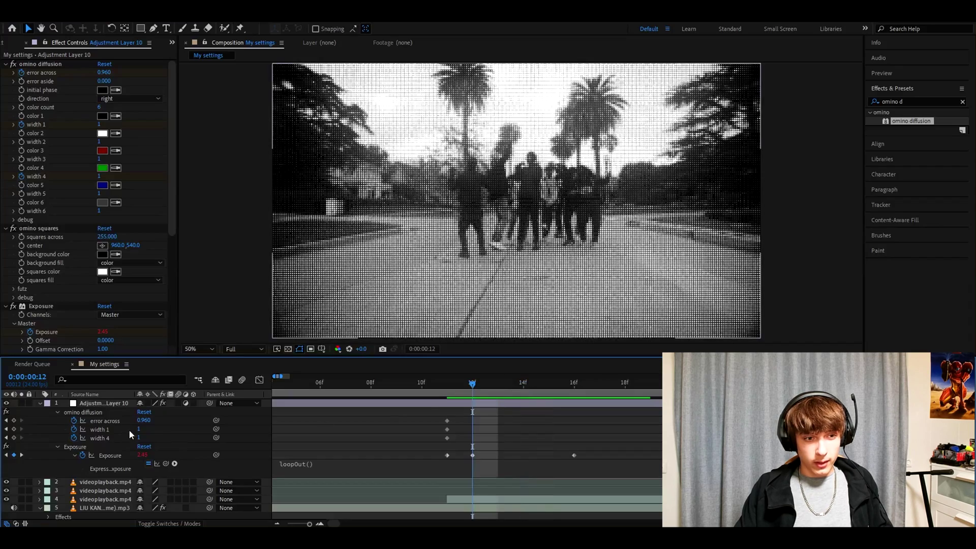
At frame 12, set omino diffusion error across to 1.010 and width 1 to 30.
click(105, 421)
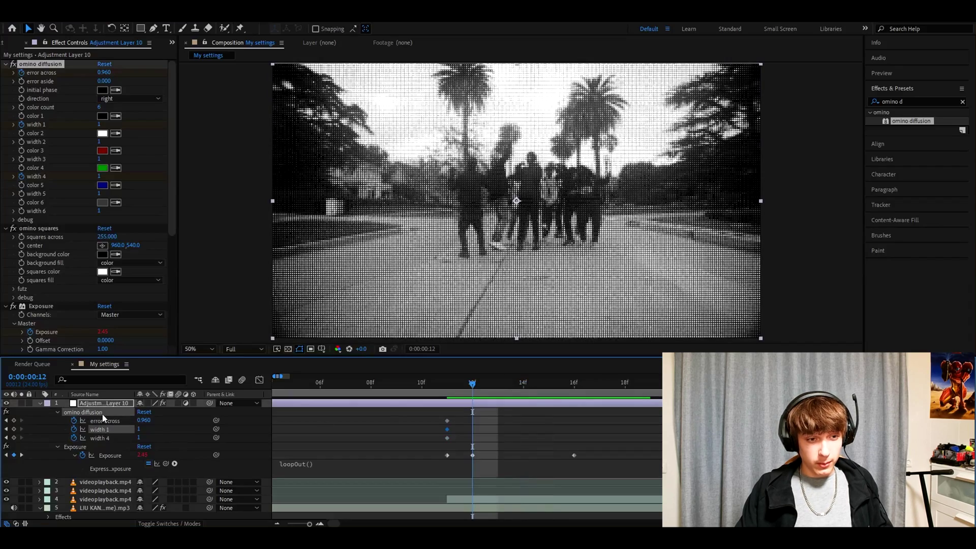
click(145, 418)
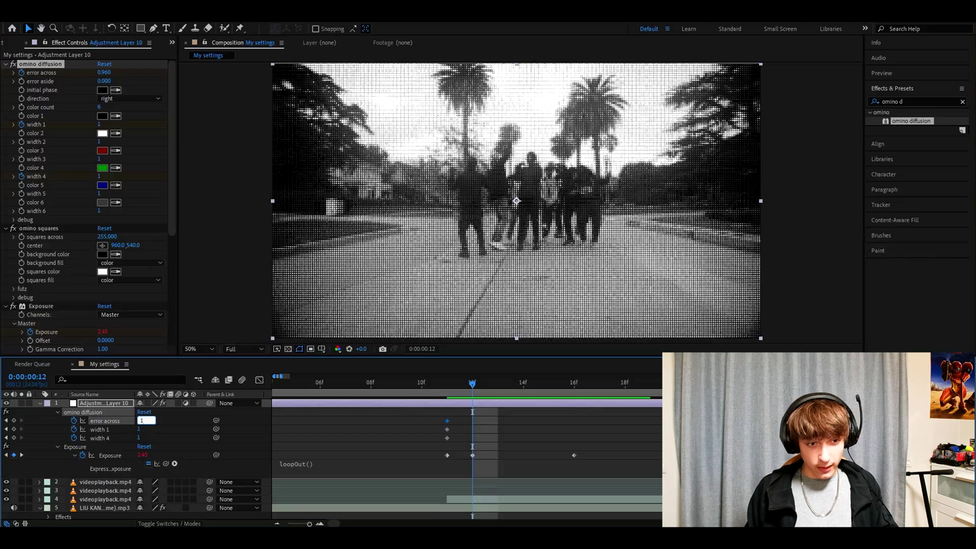
text(1.01)
key(Return)
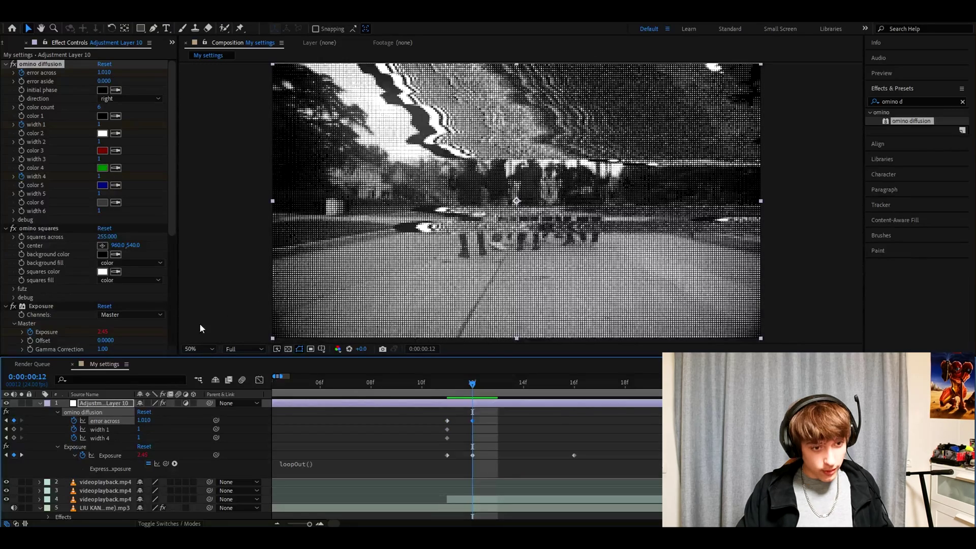
click(140, 430)
text(30)
key(Return)
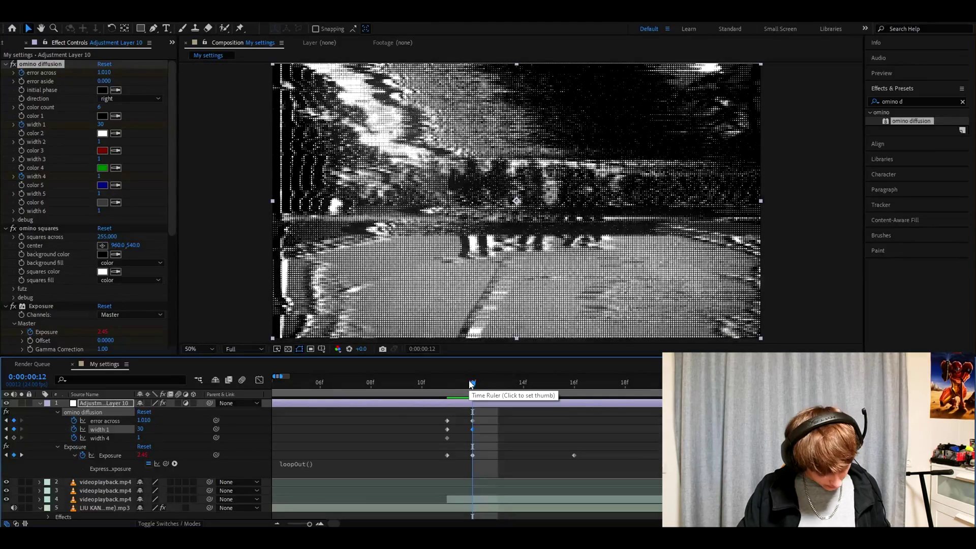
At frame 14, return error across to 0.960 and width 1 to 1, then preview.
click(523, 382)
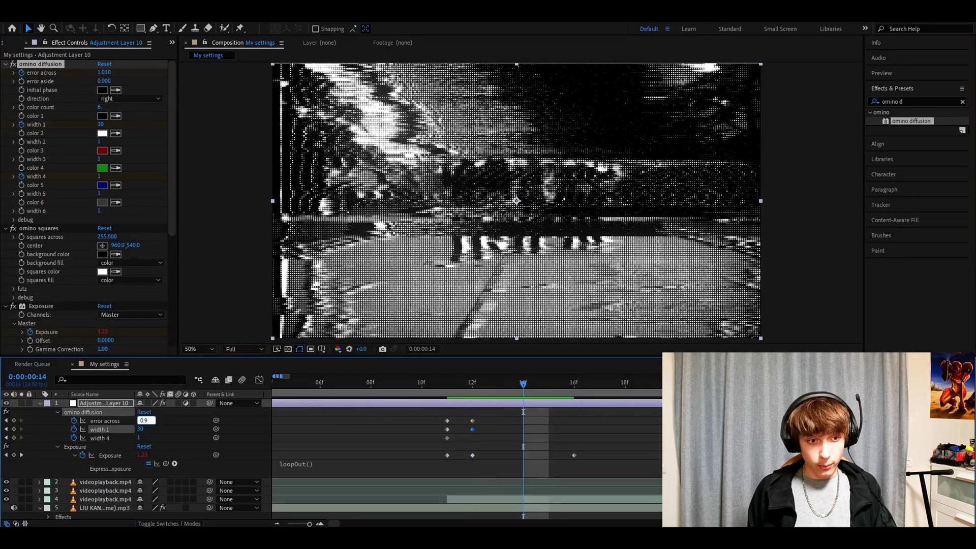
text(0.96)
key(Return)
key(space)
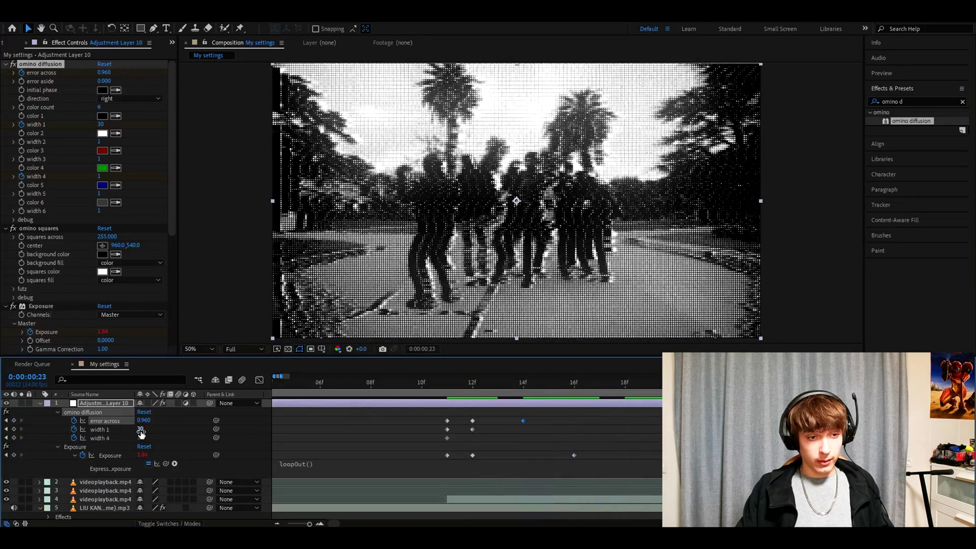
click(649, 461)
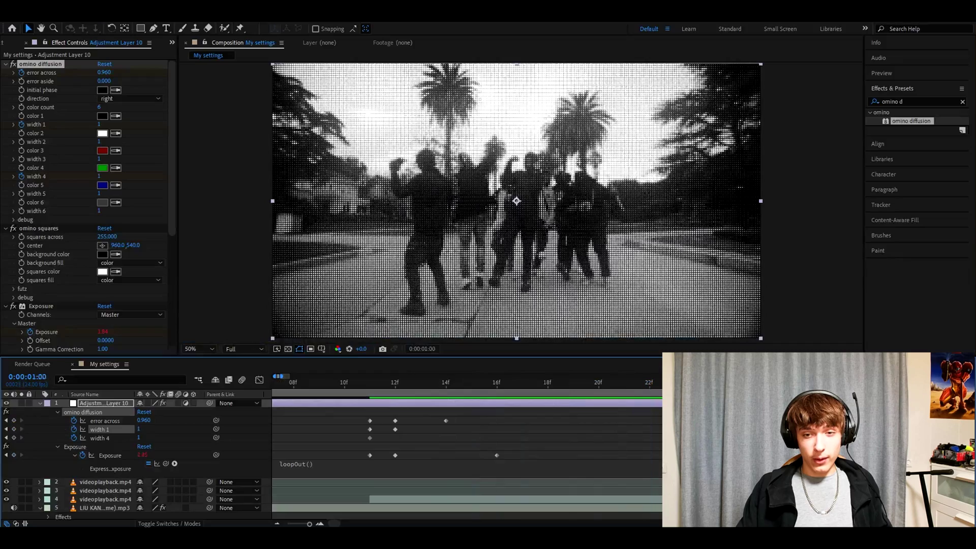
click(567, 398)
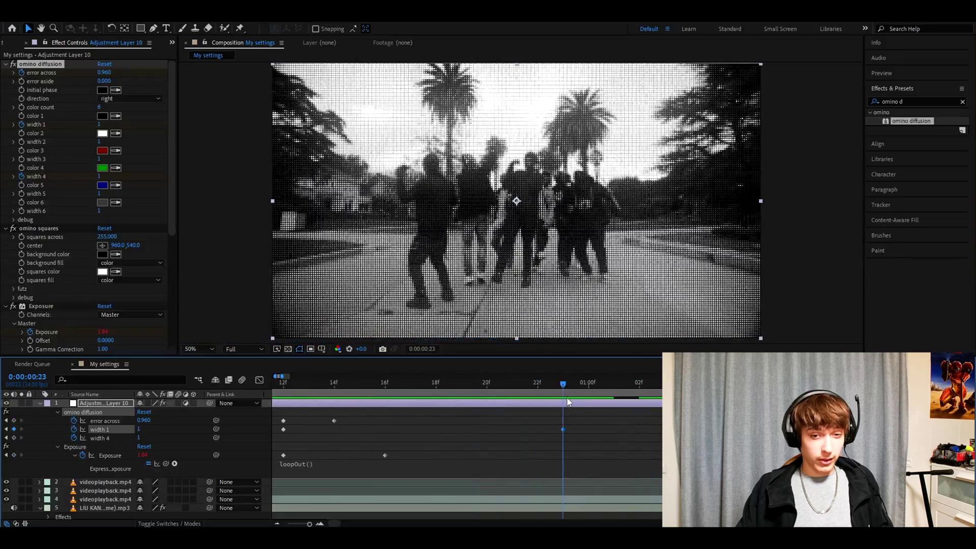
Add a new adjustment layer above the videoplayback.mp4 clip and apply Invert to it.
click(567, 500)
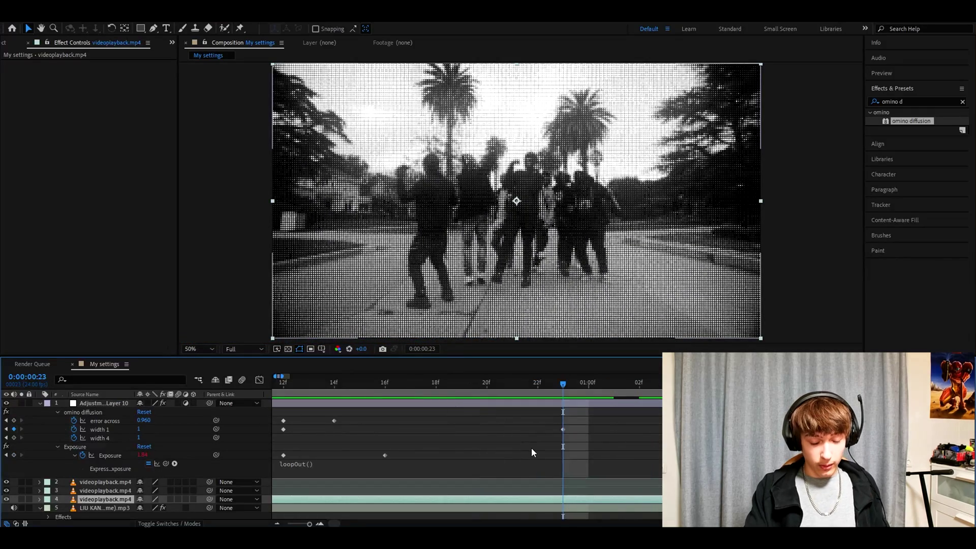
key(ctrl+alt+y)
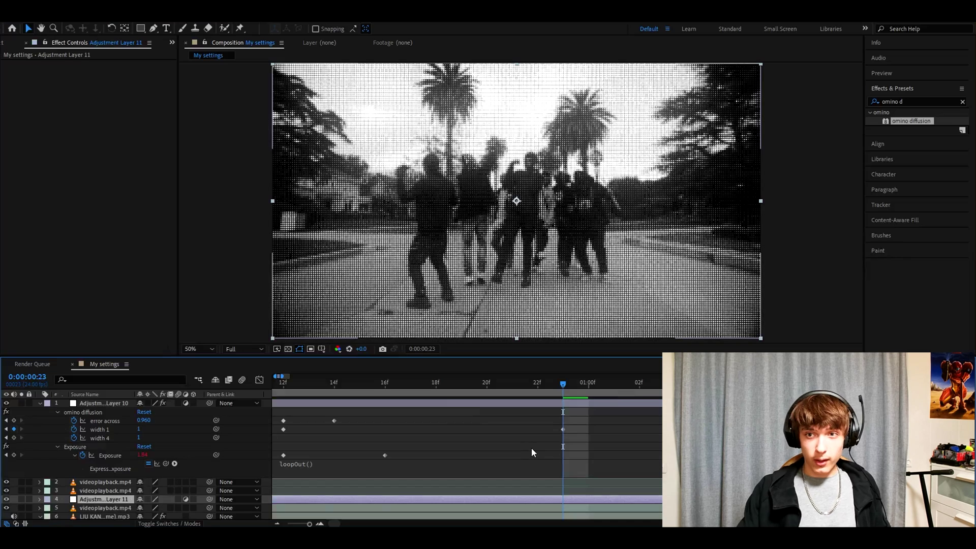
key(ctrl+space)
text(invert)
key(Return)
Add a Transform effect to the new layer with scale 276.
click(915, 101)
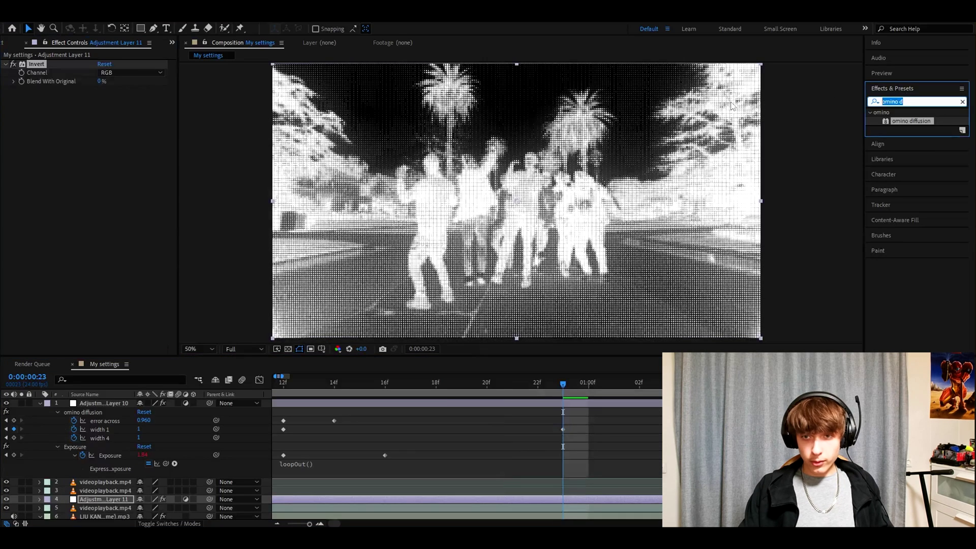
text(transform)
drag(913, 173, 95, 103)
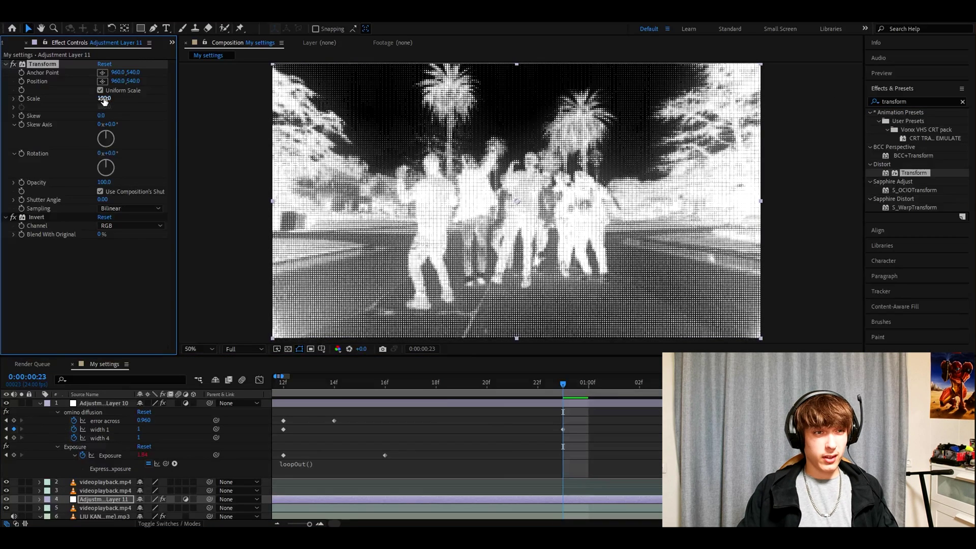
text(276)
key(Return)
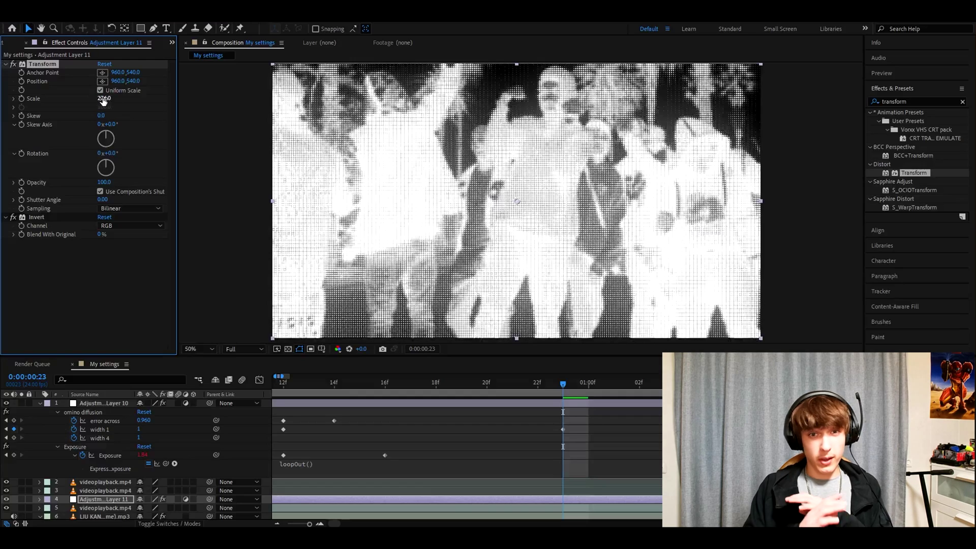
Trim Adjustment Layer 11 to start at frame 23 and review the inverted flash.
click(529, 492)
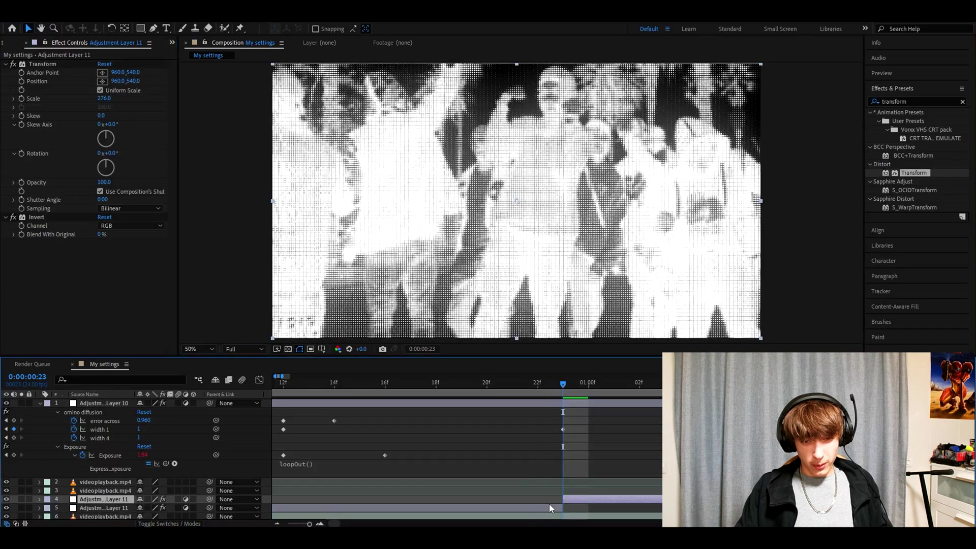
key(alt+bracketleft)
mouse_move(563, 380)
mouse_down()
mouse_move(511, 378)
mouse_move(609, 369)
mouse_move(559, 388)
mouse_up()
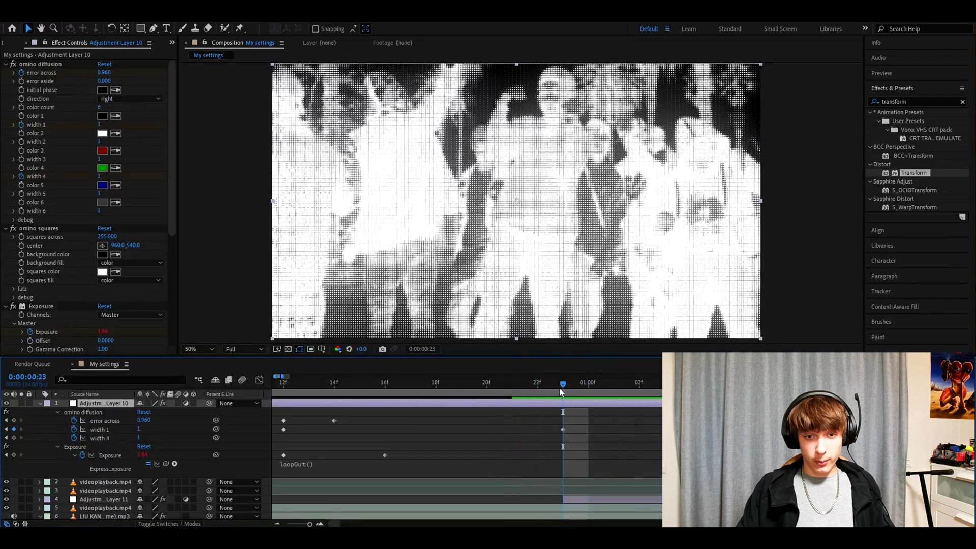
Keyframe error across and width 4 at 23f, then set error across 1.010 and width 1 to 32 at one second.
click(14, 421)
click(14, 437)
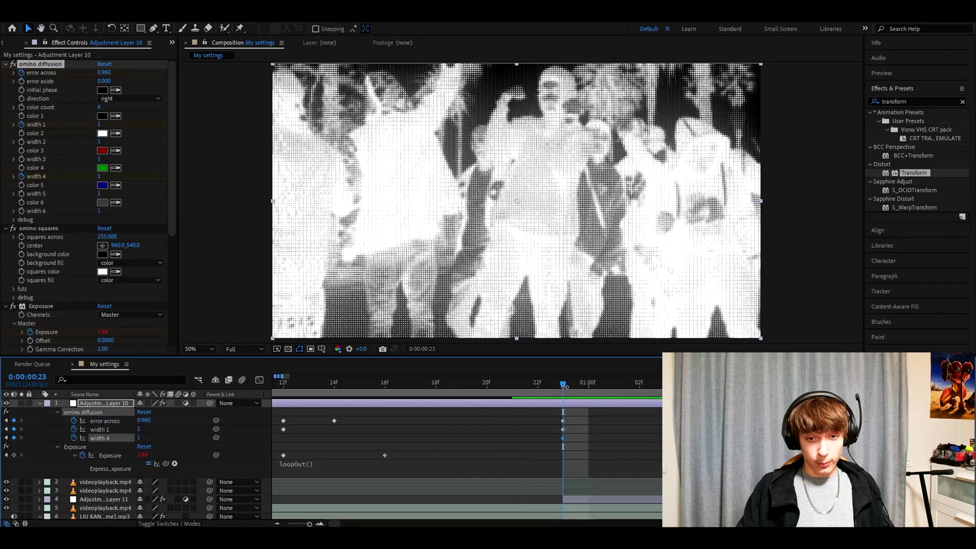
drag(563, 385, 589, 390)
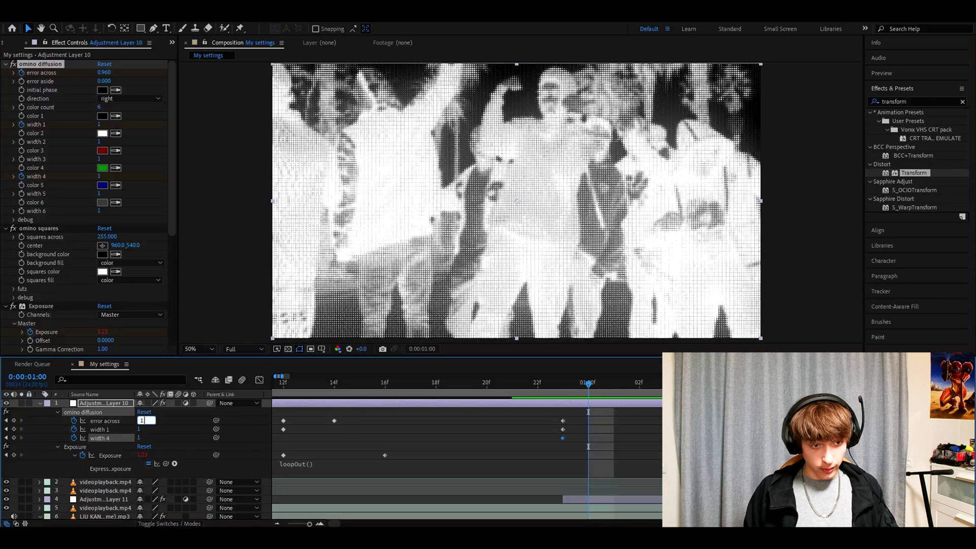
text(1)
key(Return)
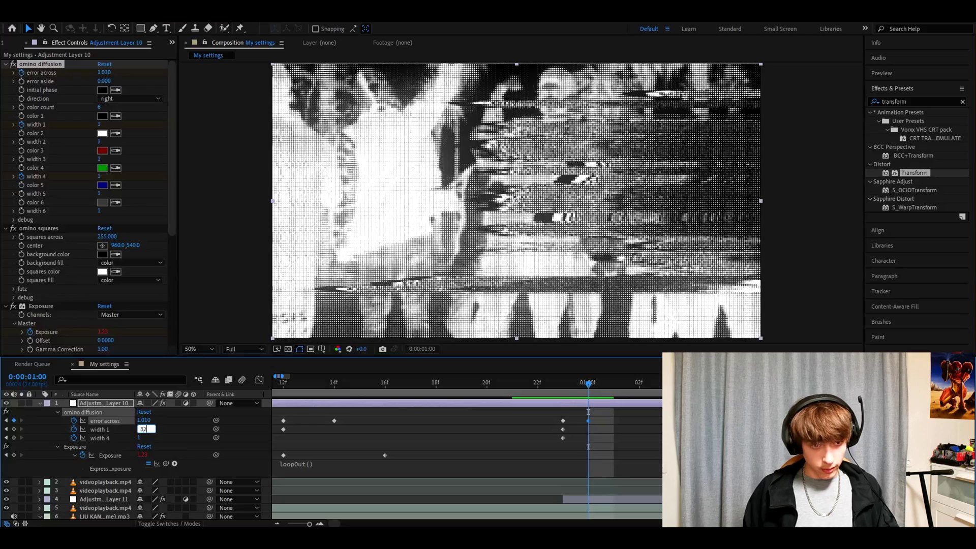
text(32)
key(Return)
At 1:04, return error across to 0.960 and widths 1 and 4 to 1.
drag(557, 381, 690, 379)
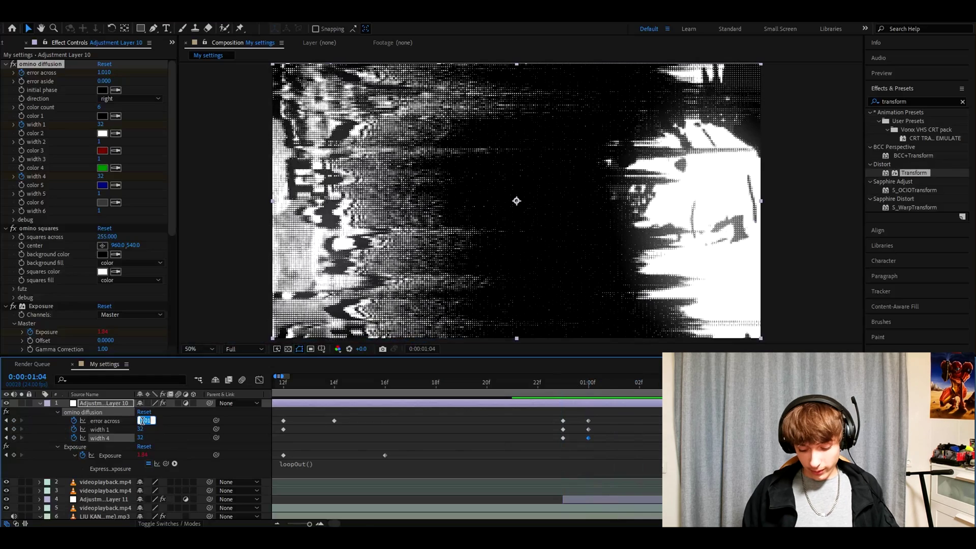
text(0.96)
key(Return)
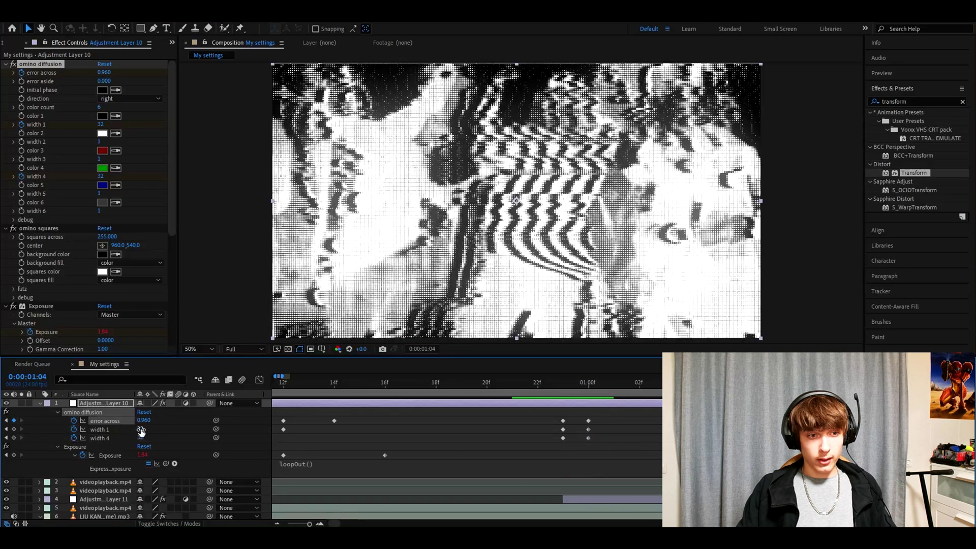
key(Return)
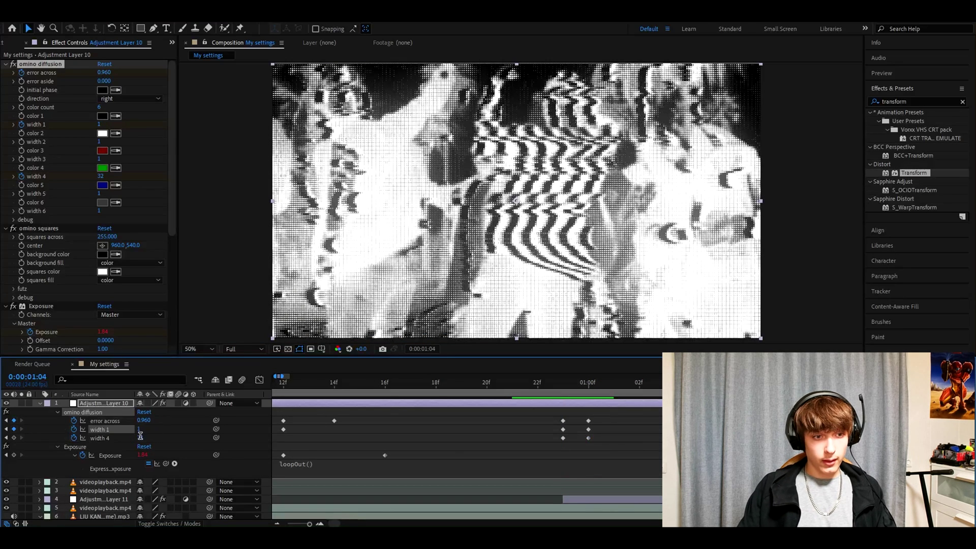
click(142, 438)
text(1)
key(Return)
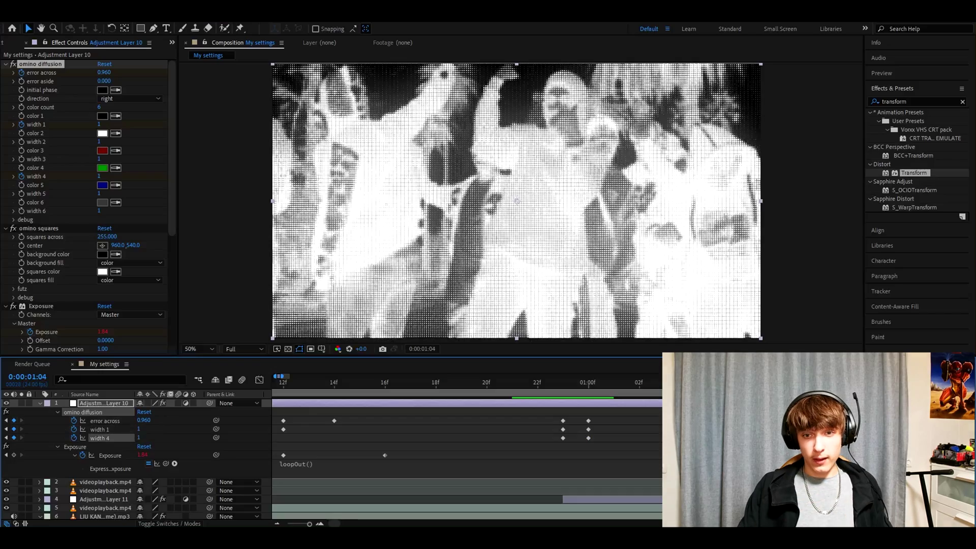
Shift the ending keyframes later and play back the second glitch burst.
drag(690, 396, 647, 396)
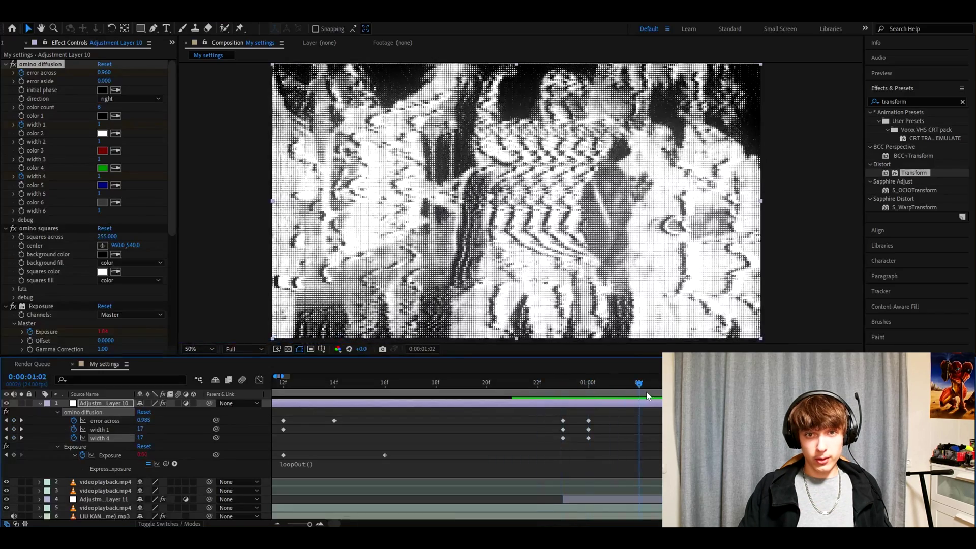
drag(576, 414, 614, 419)
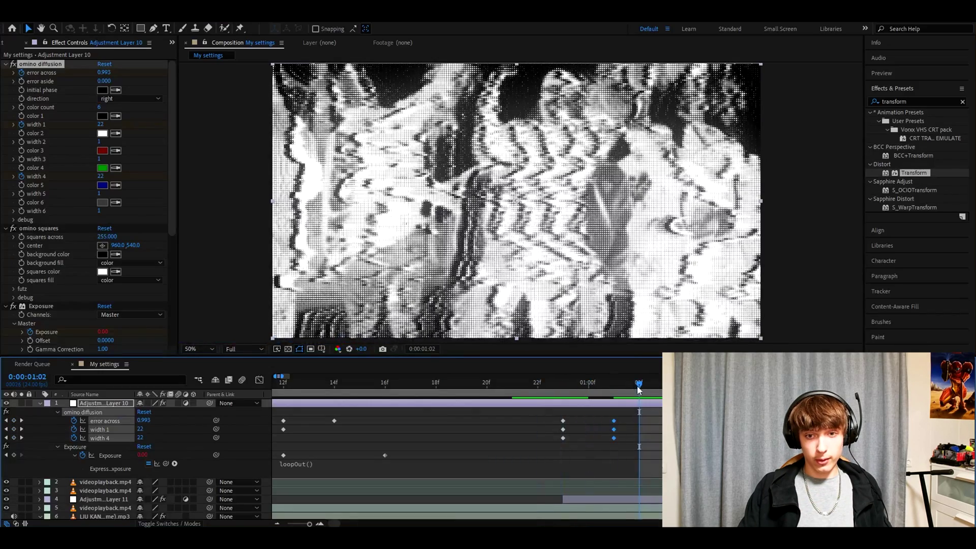
key(space)
key(minus)
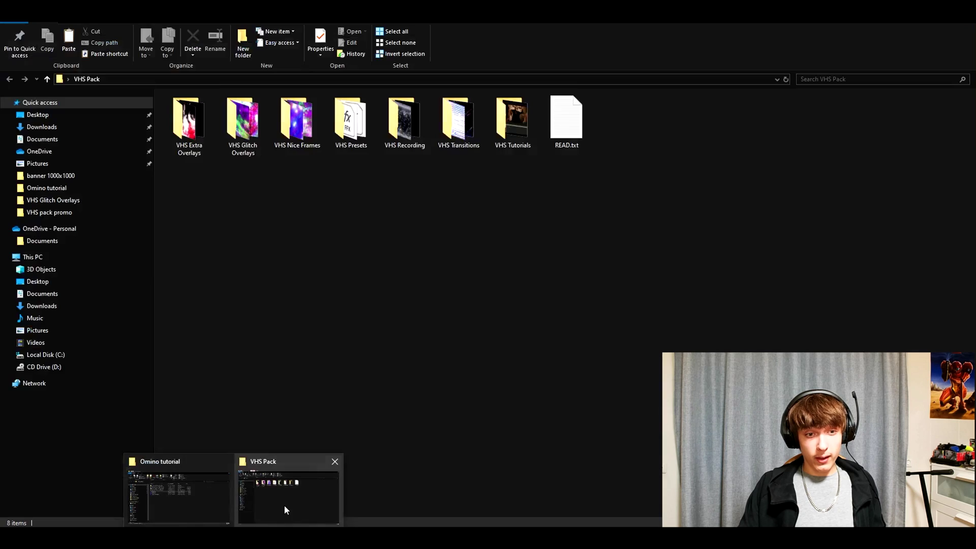
Browse the VHS Pack's tutorial folders, then open the VHS Glitch Overlays folder.
click(284, 505)
double_click(516, 120)
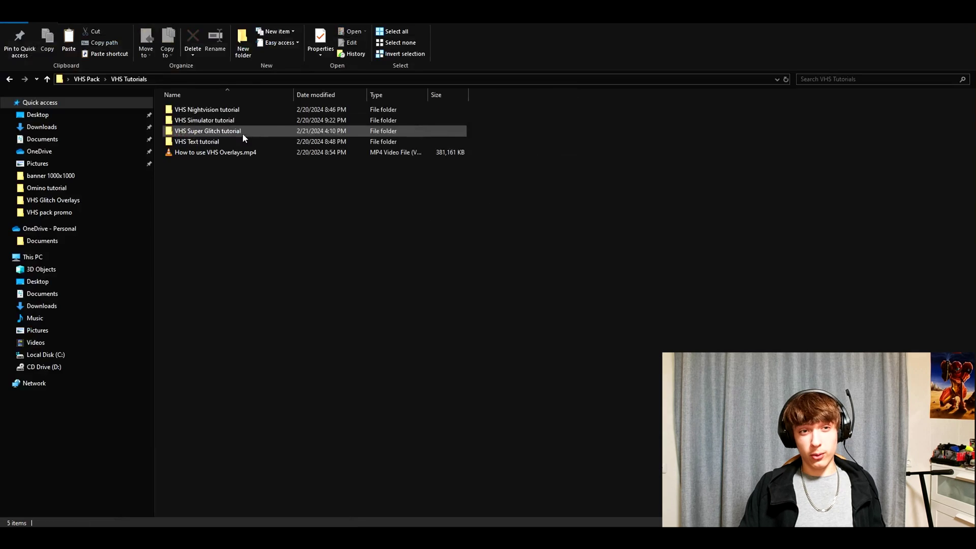
double_click(211, 111)
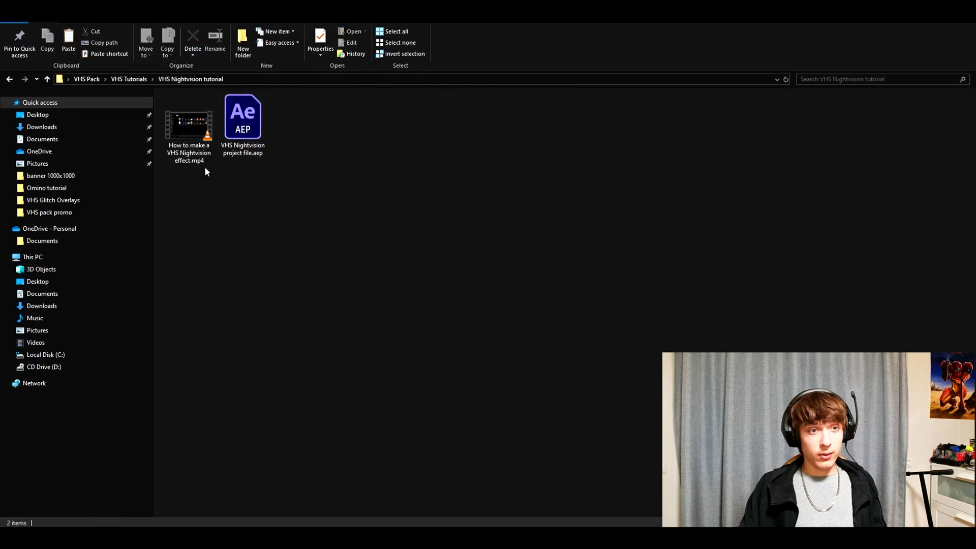
mouse_move(164, 162)
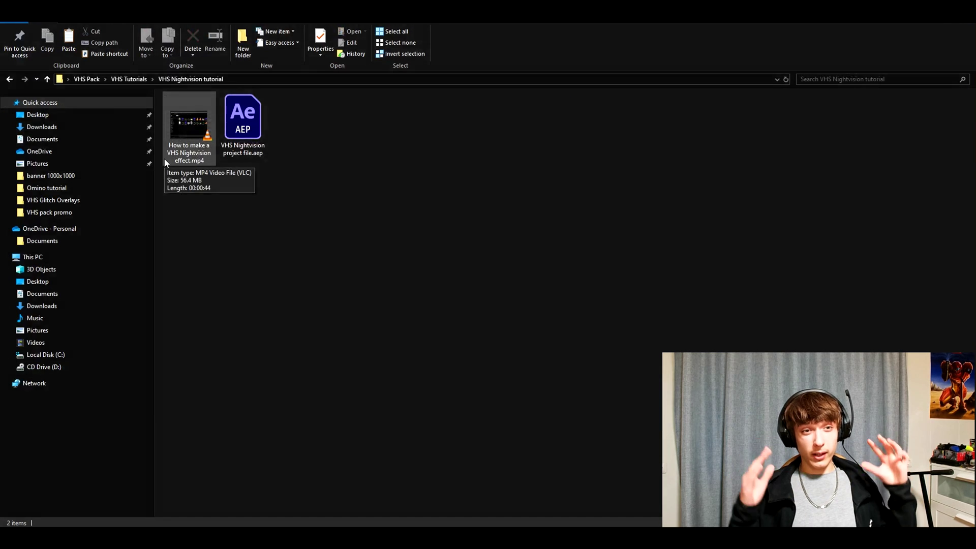
click(87, 79)
double_click(243, 125)
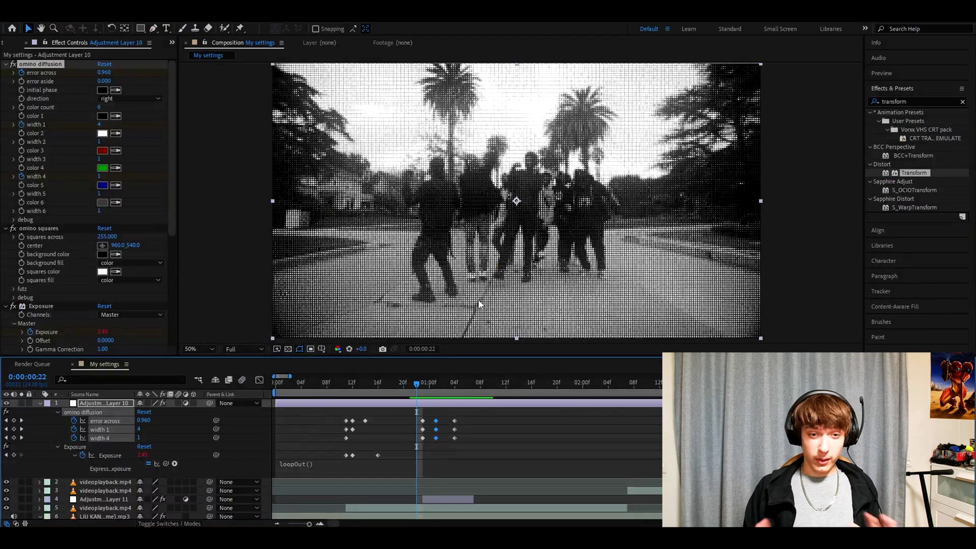
Add an adjustment layer above Adjustment Layer 11 with the VHS Effect 1 preset and preview it around 1:11–1:19.
click(422, 404)
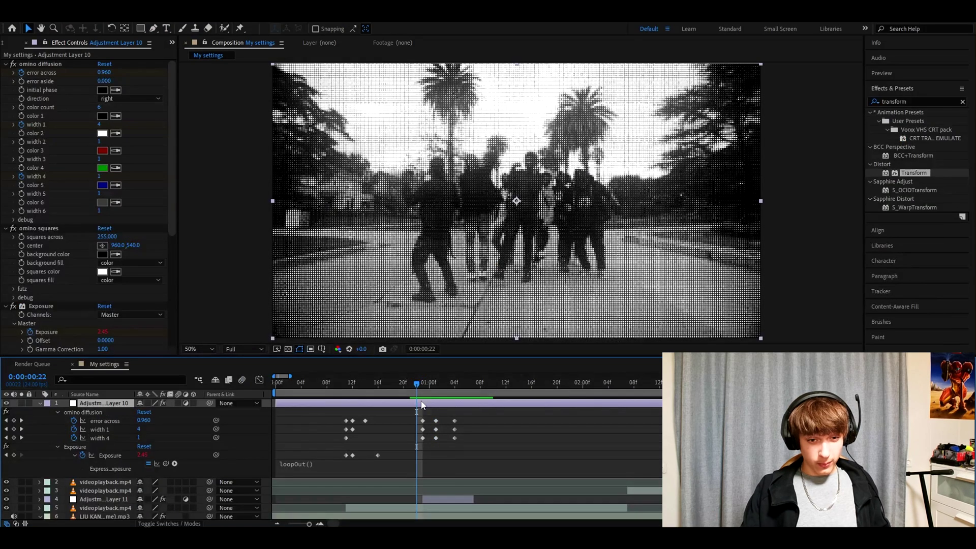
click(446, 499)
key(ctrl+alt+y)
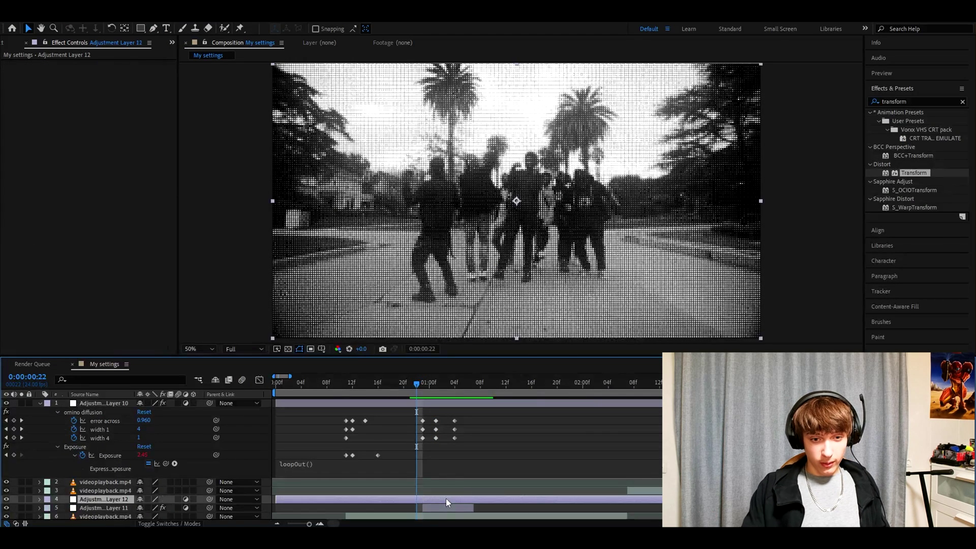
key(ctrl+space)
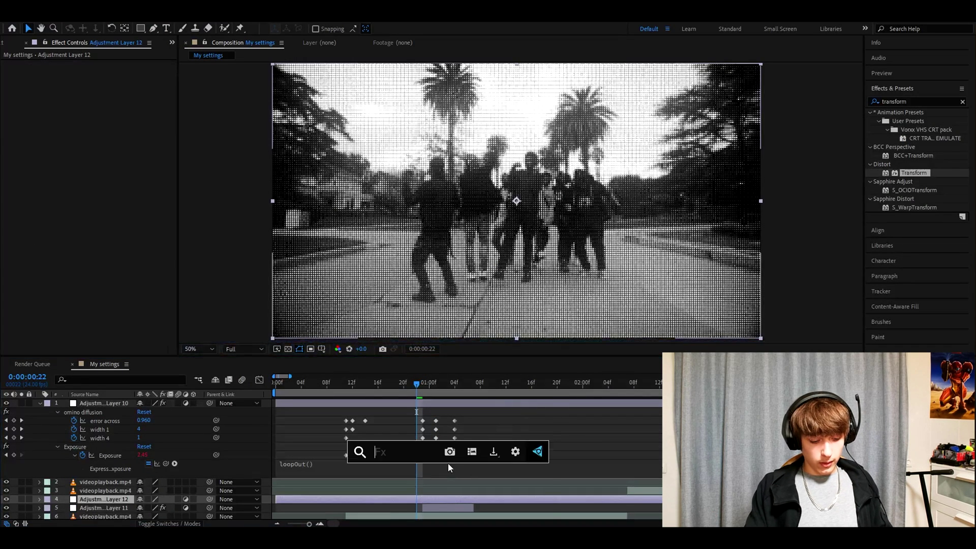
text(vhs eff)
key(Return)
click(500, 388)
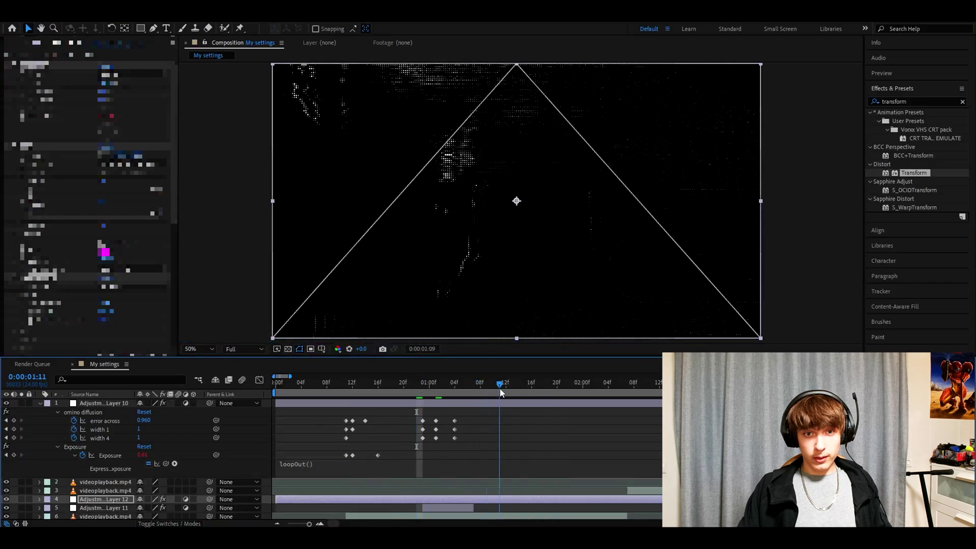
click(551, 384)
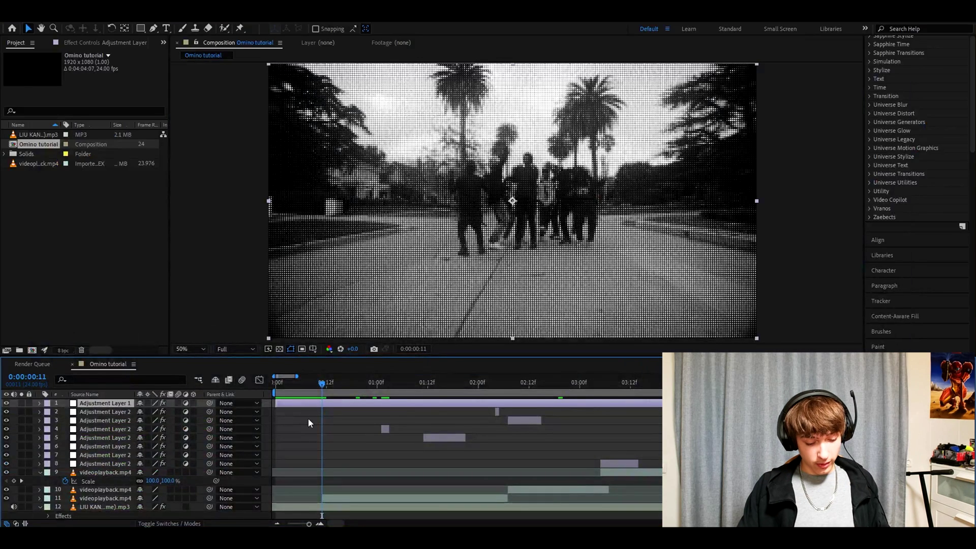
Reveal Adjustment Layer 1's keyframed properties and step through the error across glitch around 1:01.
key(u)
scroll(327, 407, up, 3)
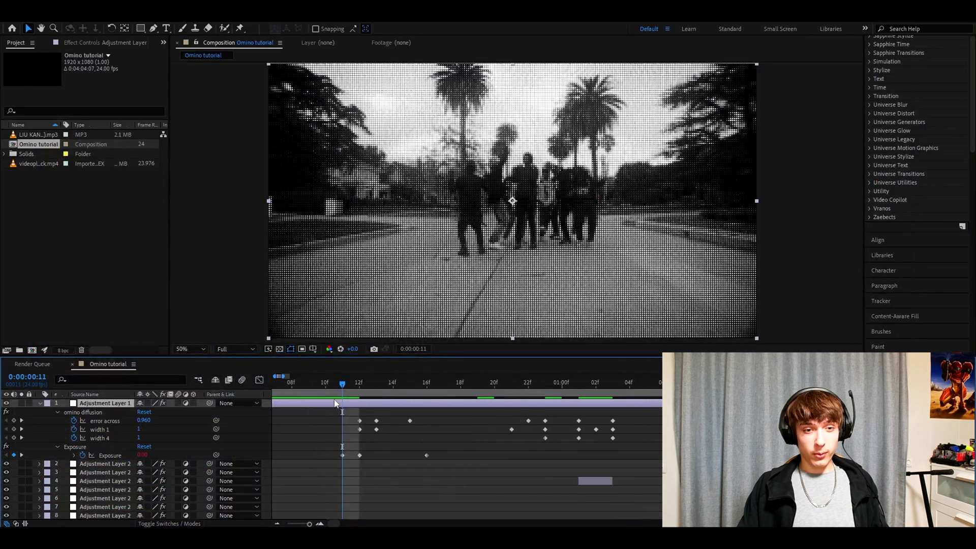
drag(367, 389, 527, 385)
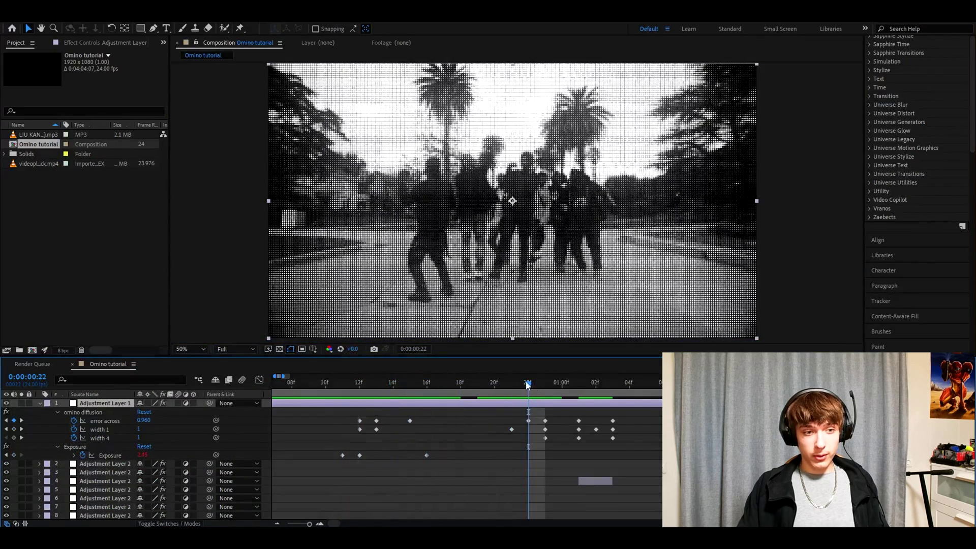
click(104, 421)
click(103, 45)
key(Page_Down)
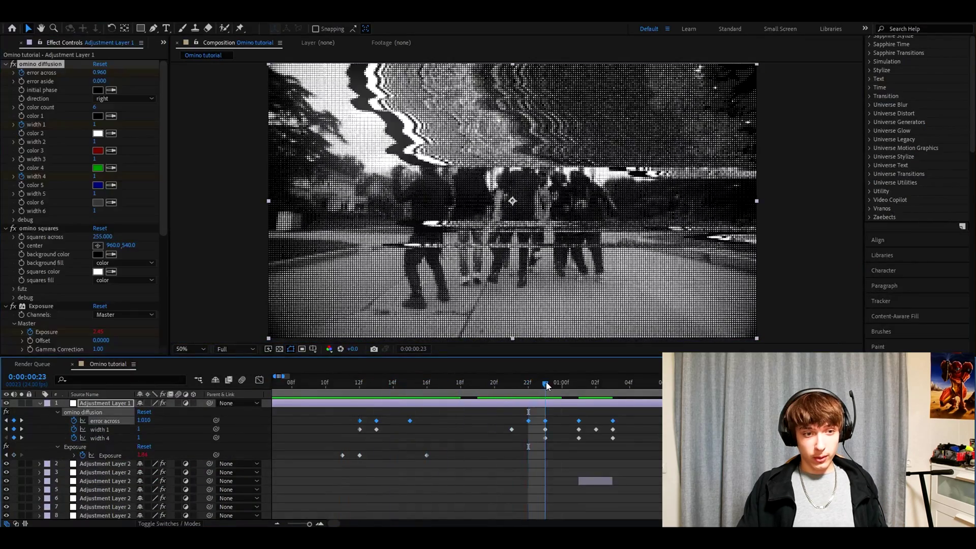
click(345, 420)
key(Page_Down)
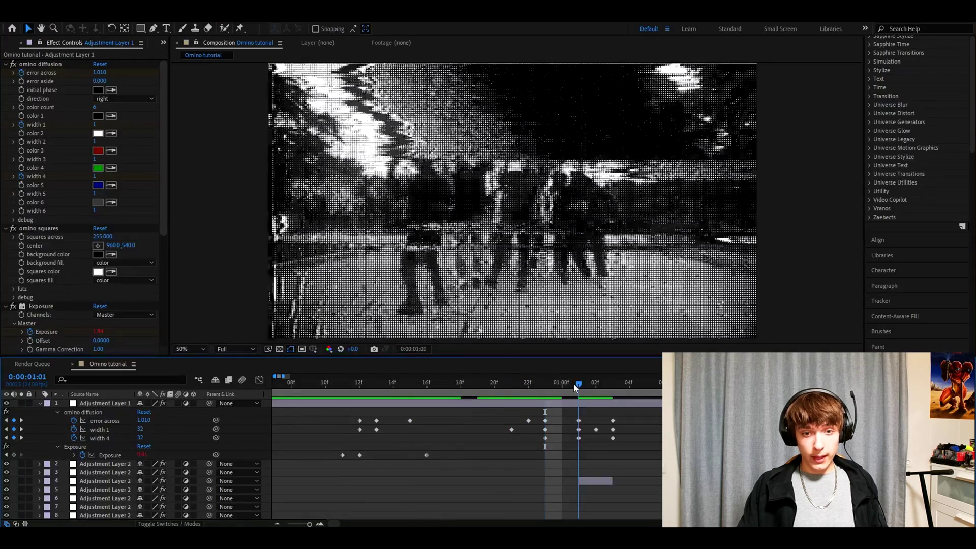
key(Page_Down)
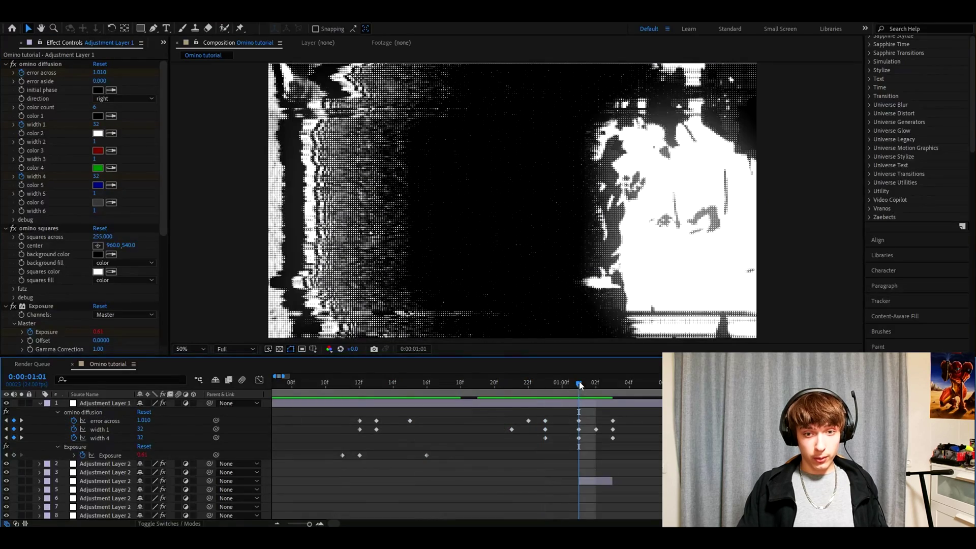
mouse_move(579, 383)
mouse_down()
mouse_move(545, 384)
mouse_move(577, 384)
mouse_up()
key(j)
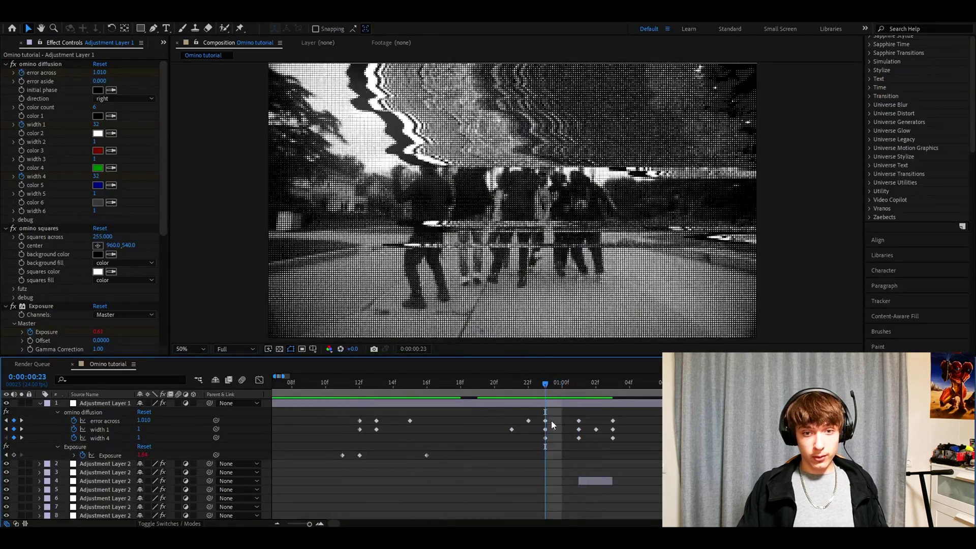
Check the width 1 keyframes from 23f to 1:02 and the zoom flash layer's effects near 1:10.
click(545, 430)
click(578, 391)
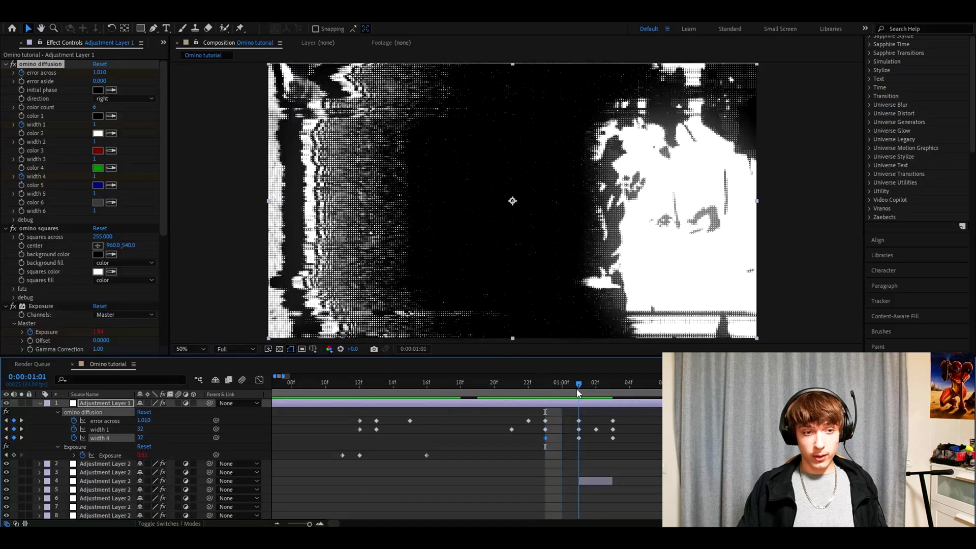
click(590, 384)
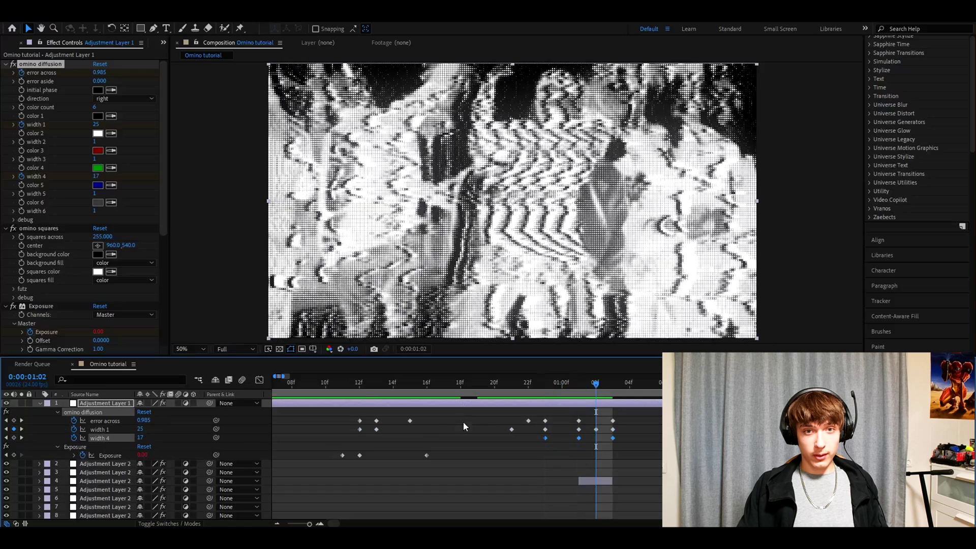
key(Page_Up)
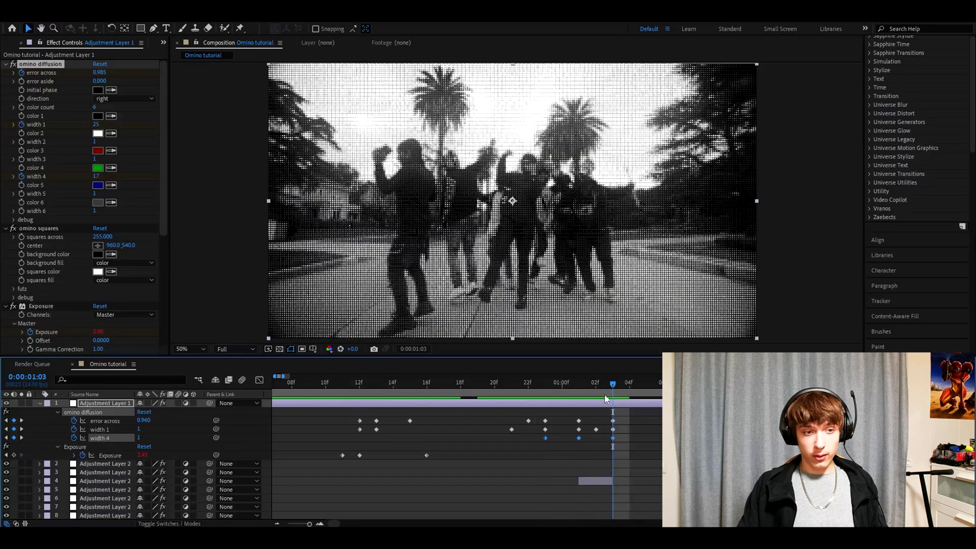
click(589, 480)
click(590, 480)
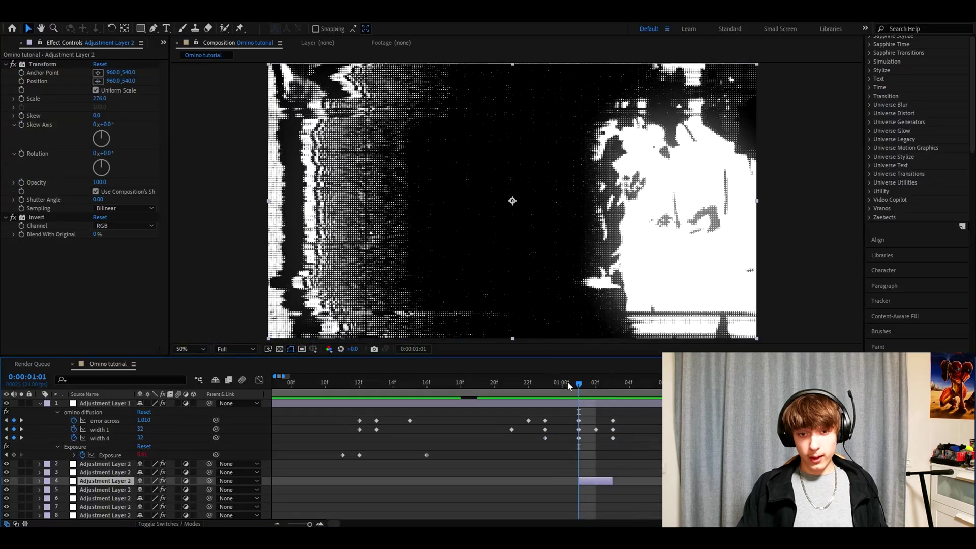
key(space)
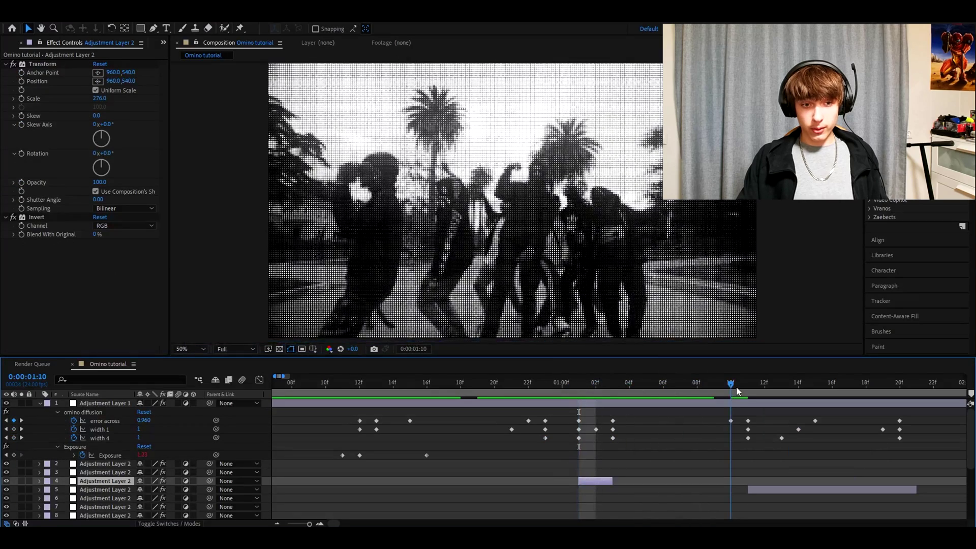
click(751, 385)
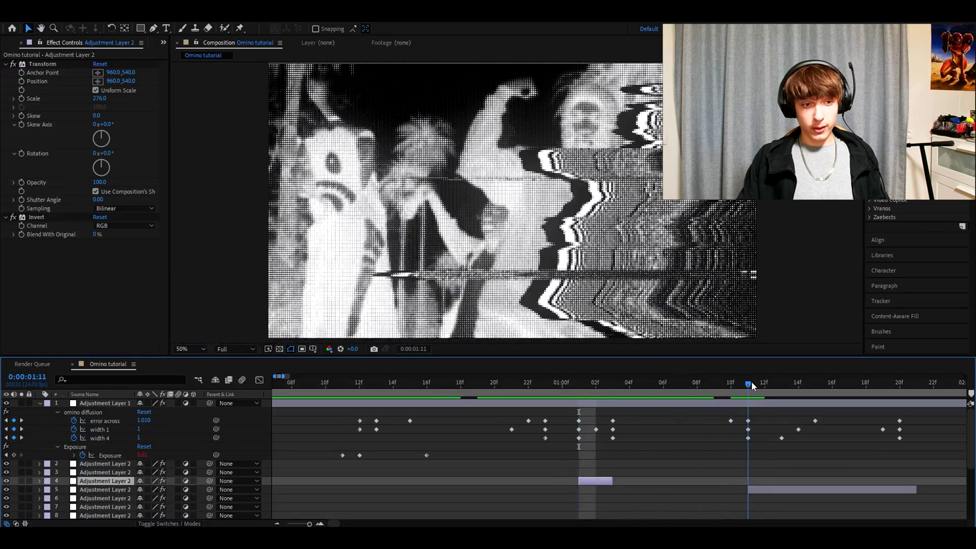
Review width 1 and width 4 keyframes and layer 5's Transform and Invert over 1:11–1:15.
click(98, 429)
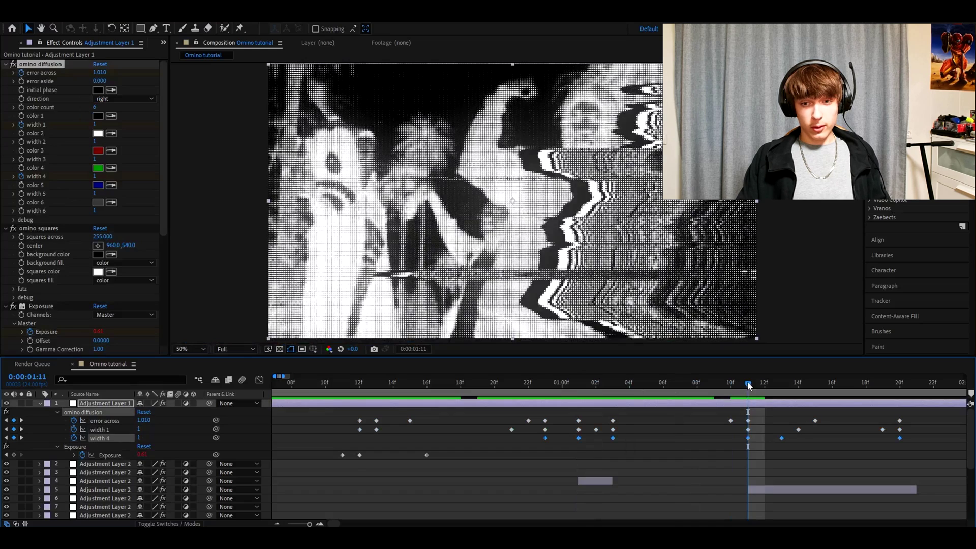
drag(766, 384, 804, 380)
click(775, 491)
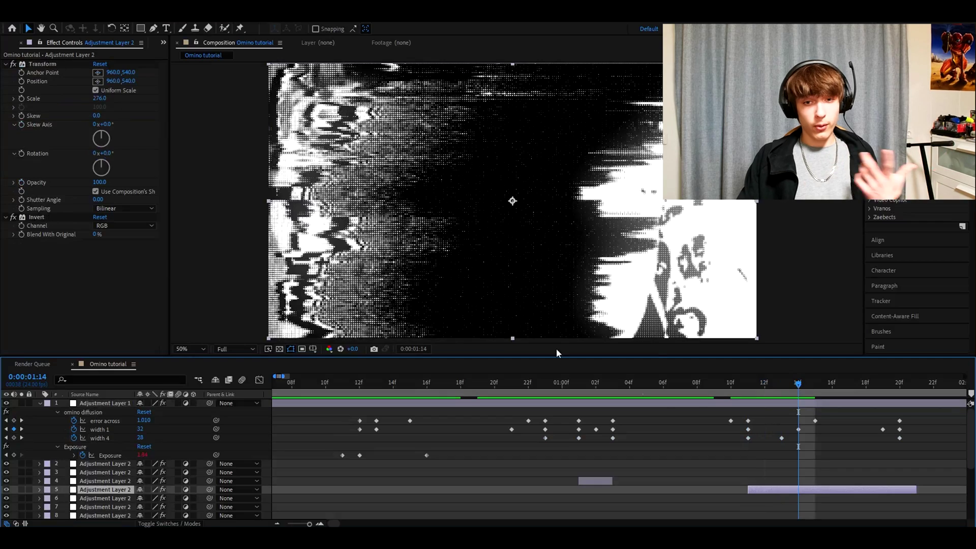
drag(799, 384, 778, 389)
click(101, 437)
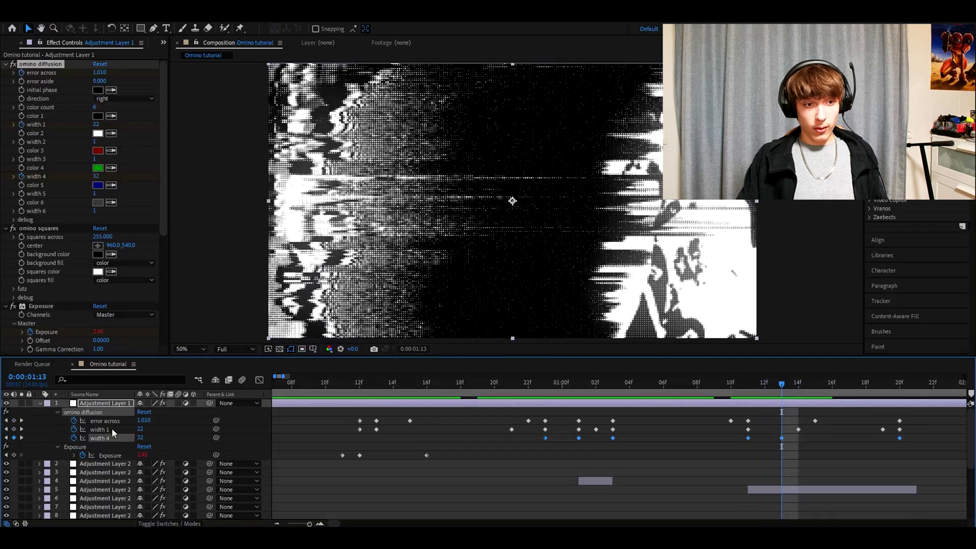
click(771, 386)
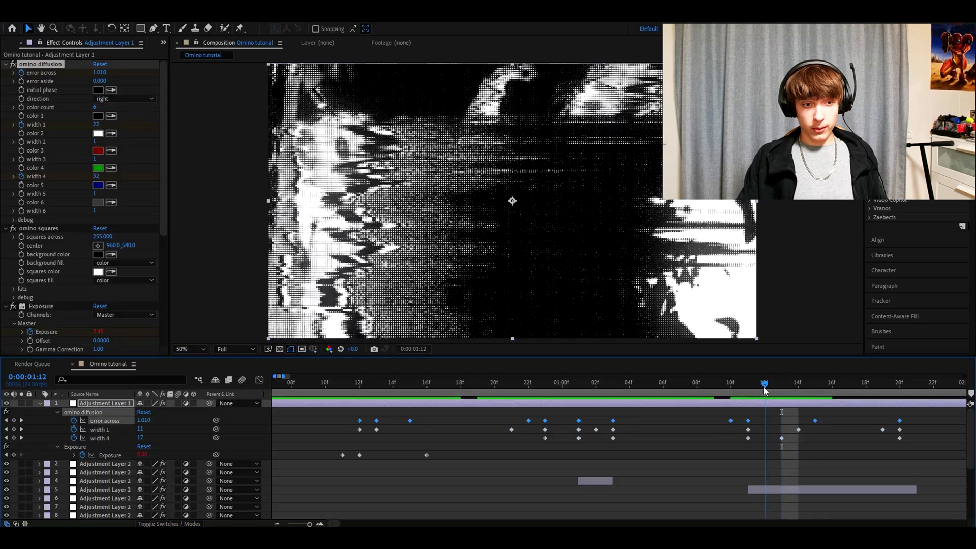
click(107, 438)
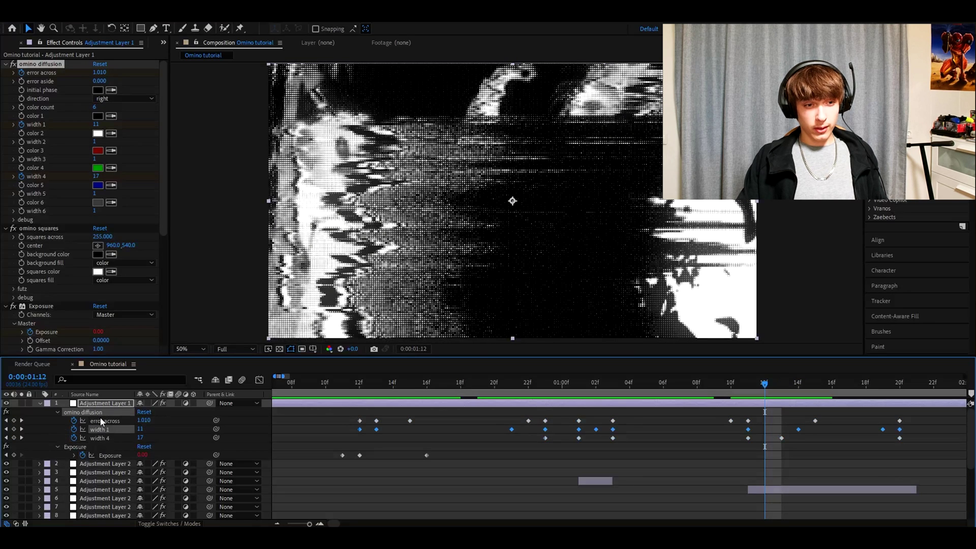
drag(766, 387, 849, 383)
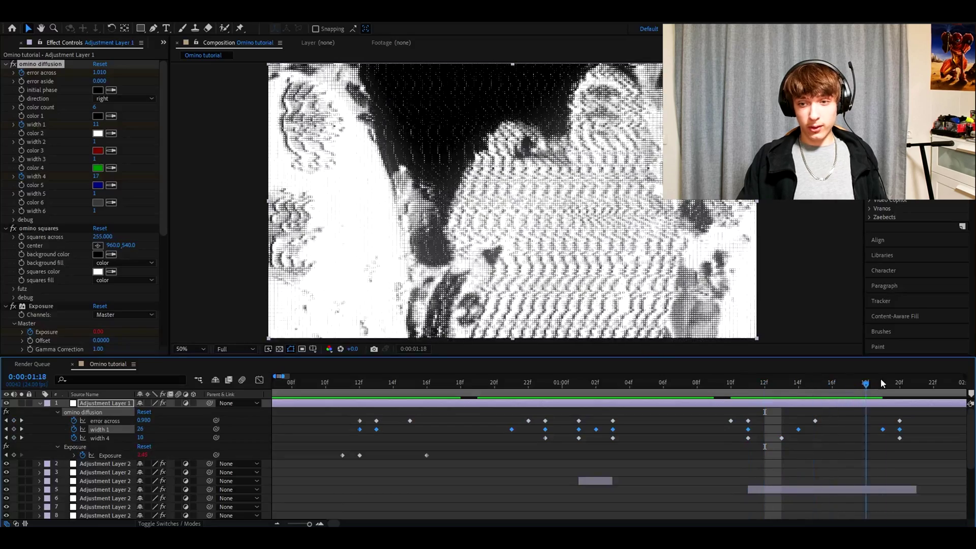
drag(880, 378, 804, 381)
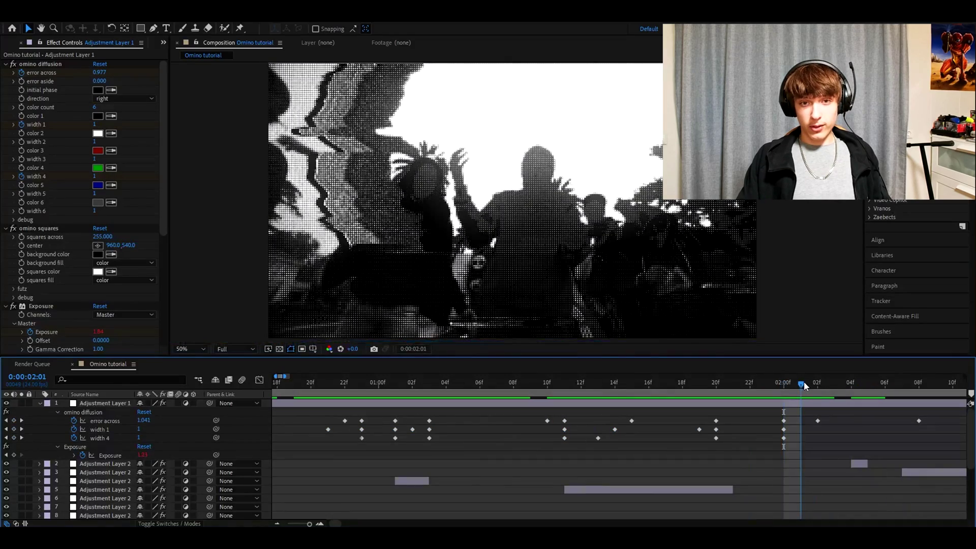
Select the error across, width 1 and width 4 glitch keyframes while stepping frame by frame.
key(Page_Up)
click(99, 422)
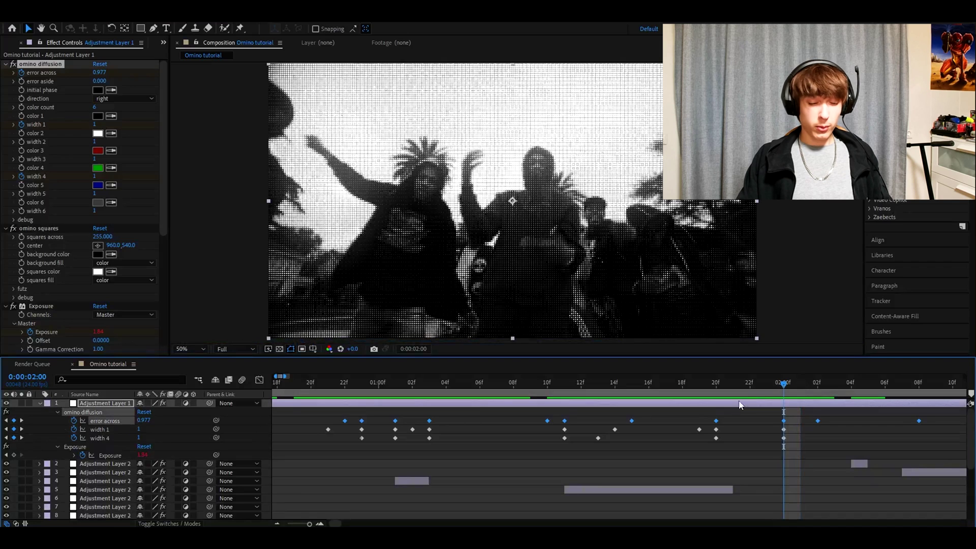
key(Page_Down)
key(Page_Down)
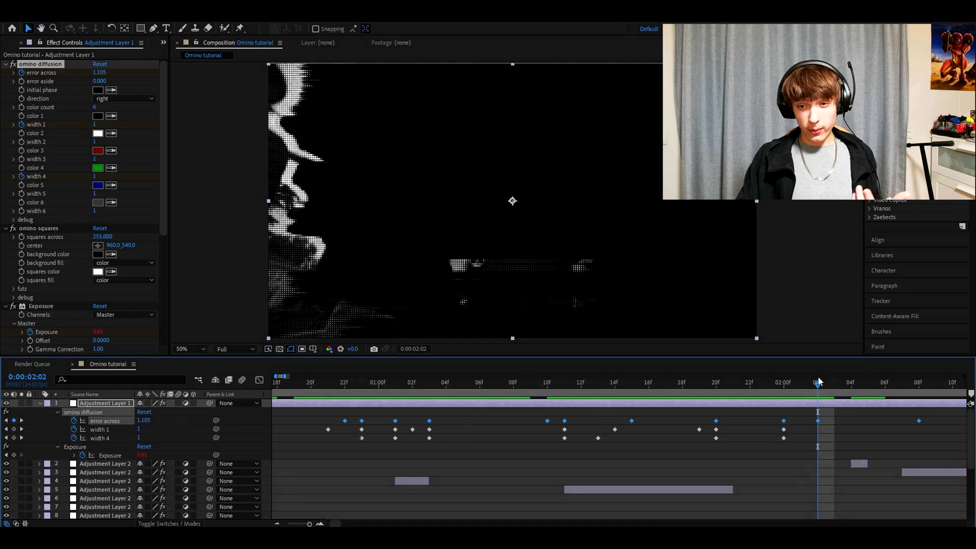
click(103, 431)
click(100, 439)
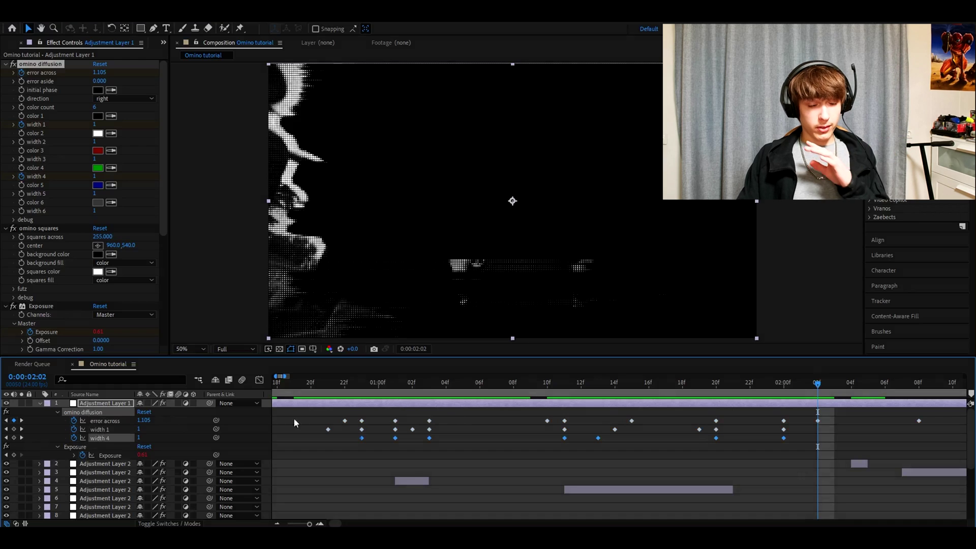
Step through the glitch burst frames 02:03 to 02:08, comparing the bright and dark frames.
click(833, 384)
click(854, 387)
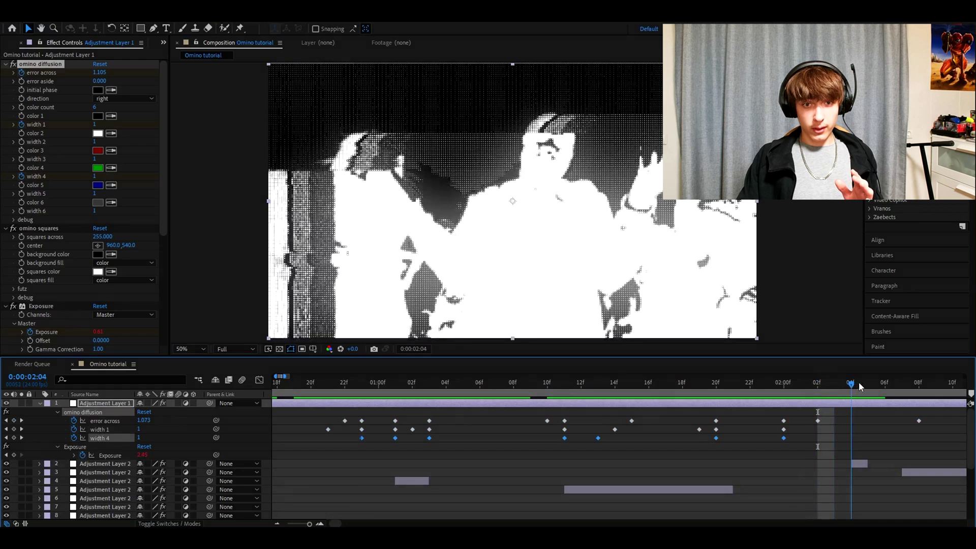
click(870, 382)
click(902, 383)
click(919, 383)
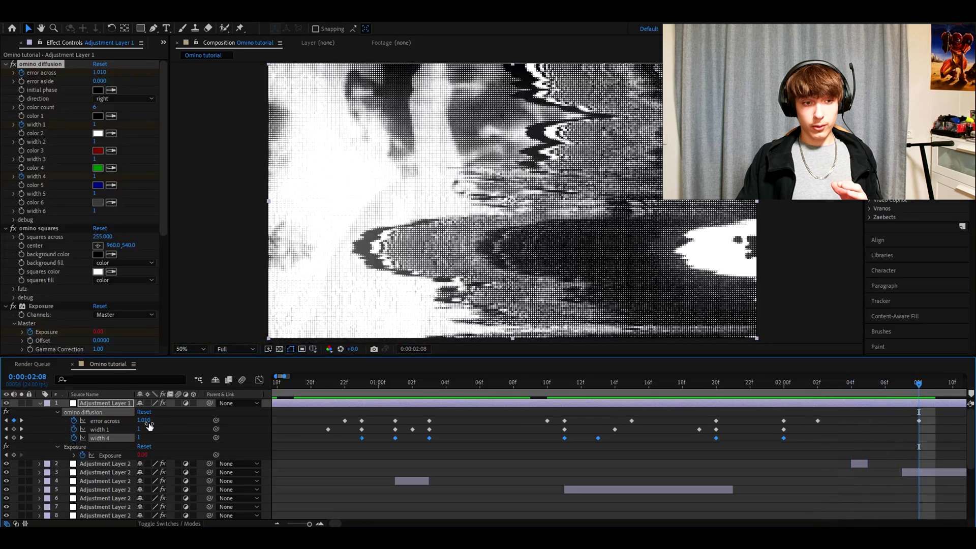
click(100, 424)
click(901, 384)
click(867, 385)
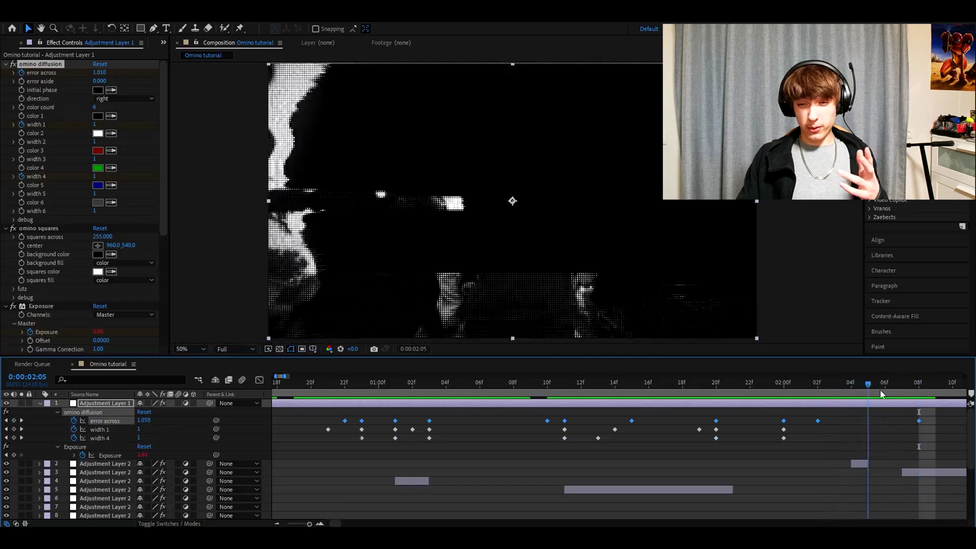
click(919, 384)
Select the zoom-flash adjustment layer's Invert and Transform effects and preview frames 02:13–02:15.
scroll(751, 437, right, 3)
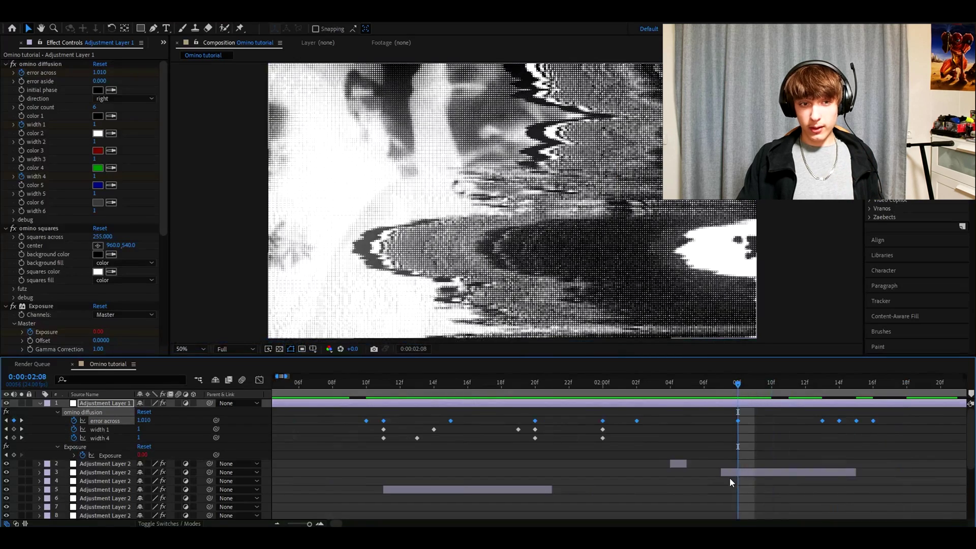
click(716, 473)
click(37, 217)
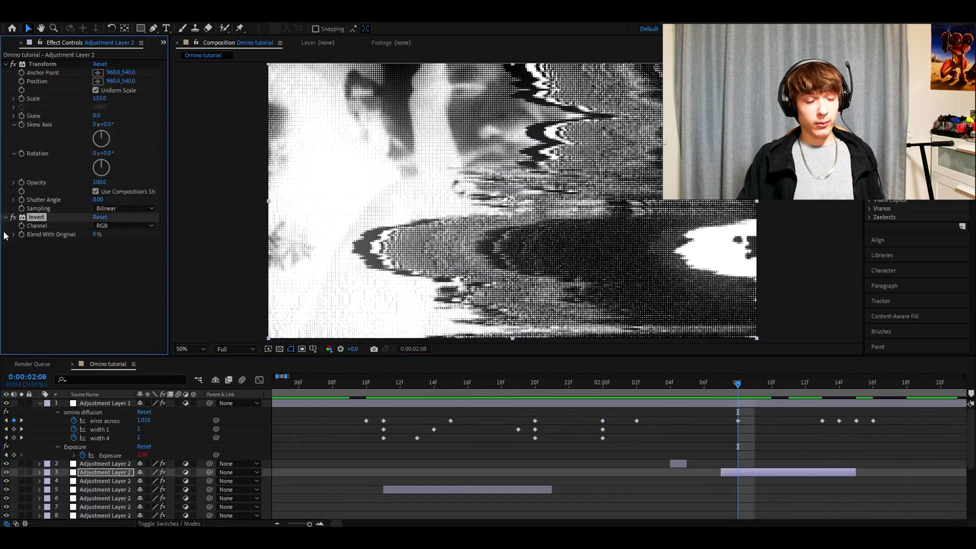
click(42, 64)
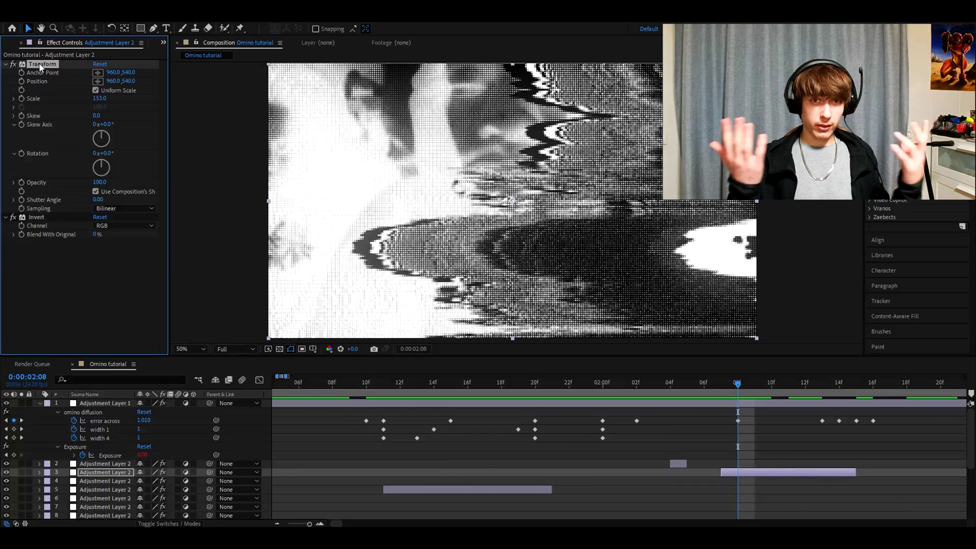
click(823, 387)
drag(825, 383, 881, 382)
Play the preview, then select the diffusion glitch layer and move from 02:23 to 03:01.
key(space)
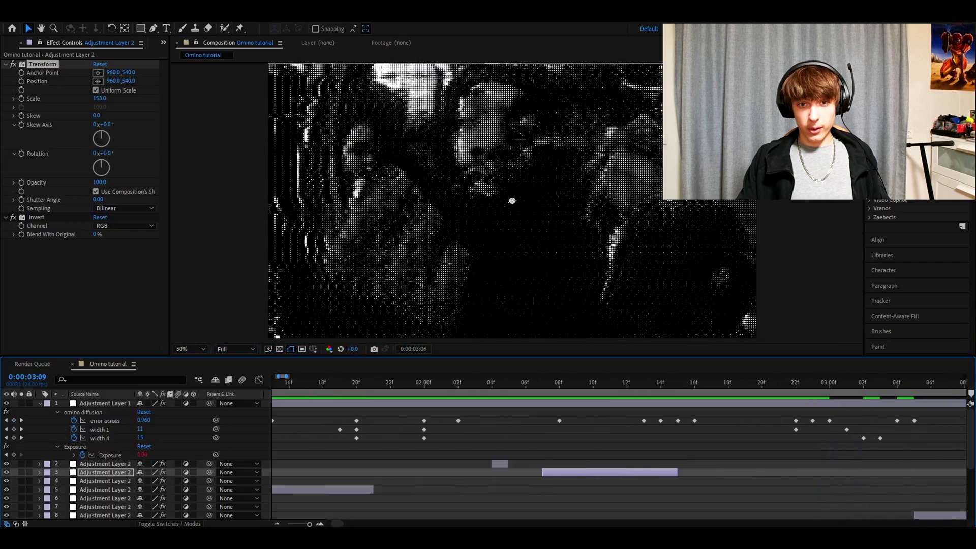
drag(799, 387, 680, 386)
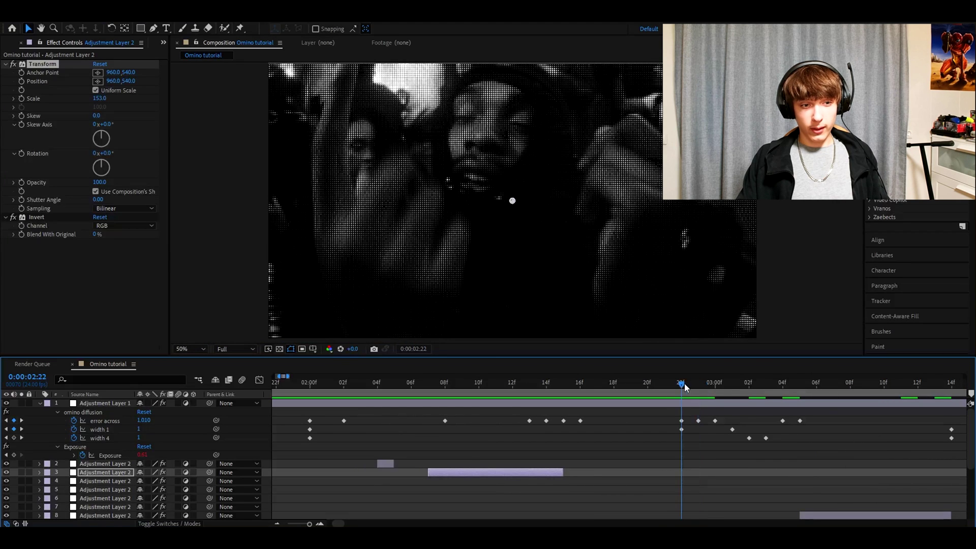
click(681, 421)
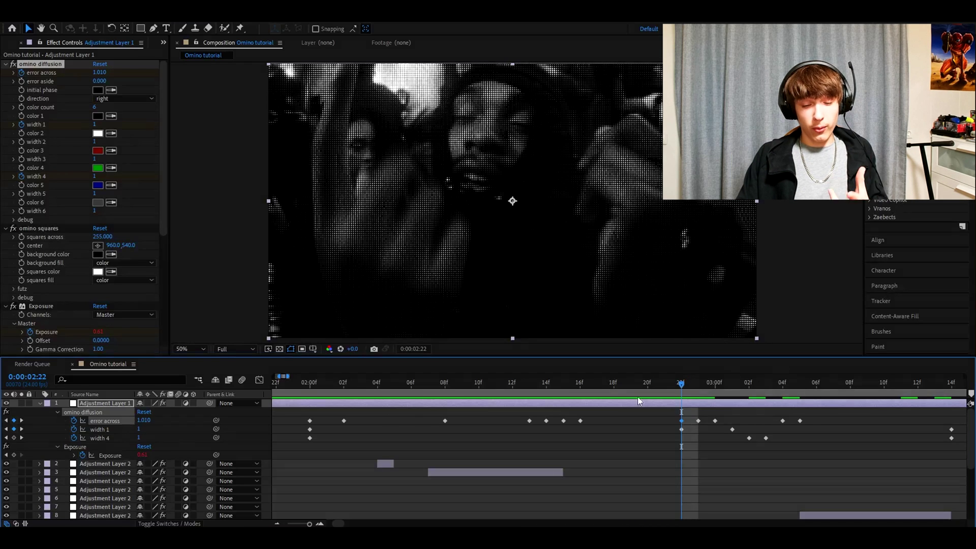
drag(681, 388, 730, 387)
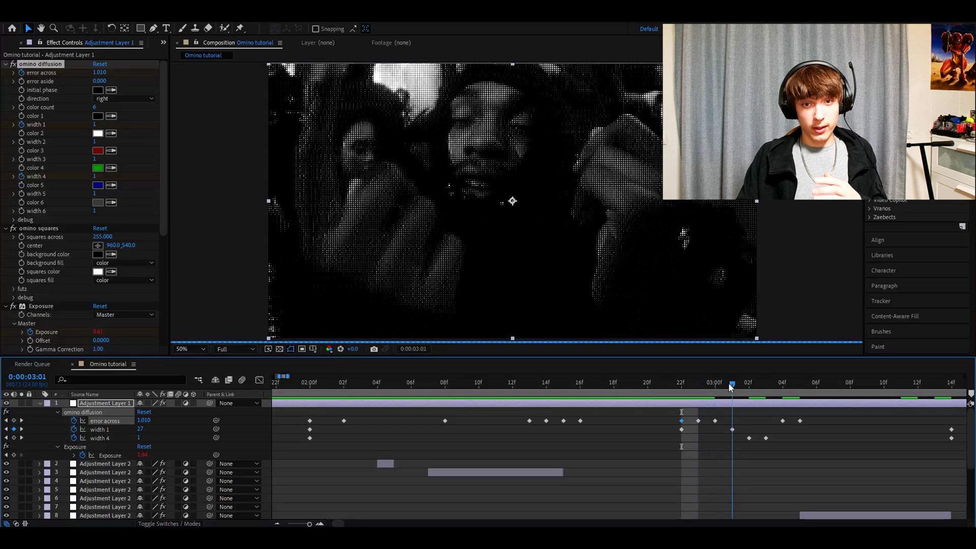
Check the width 1 and error across keyframes through 03:05 and play the burst.
click(109, 431)
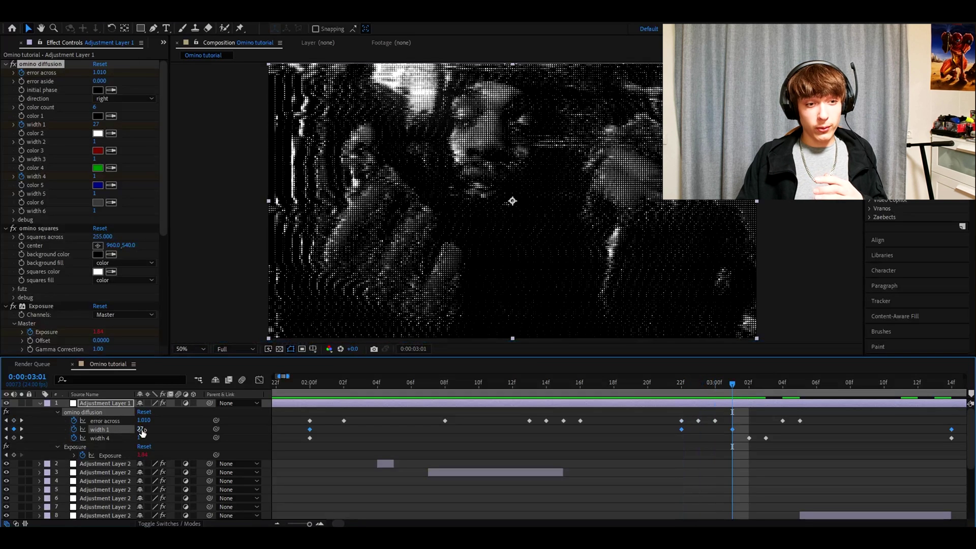
click(719, 385)
drag(719, 386, 766, 383)
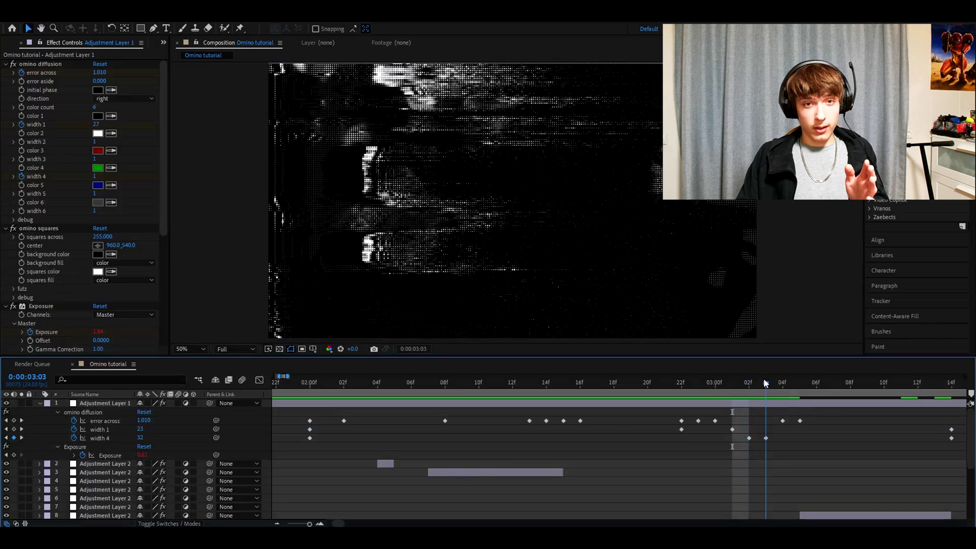
click(109, 420)
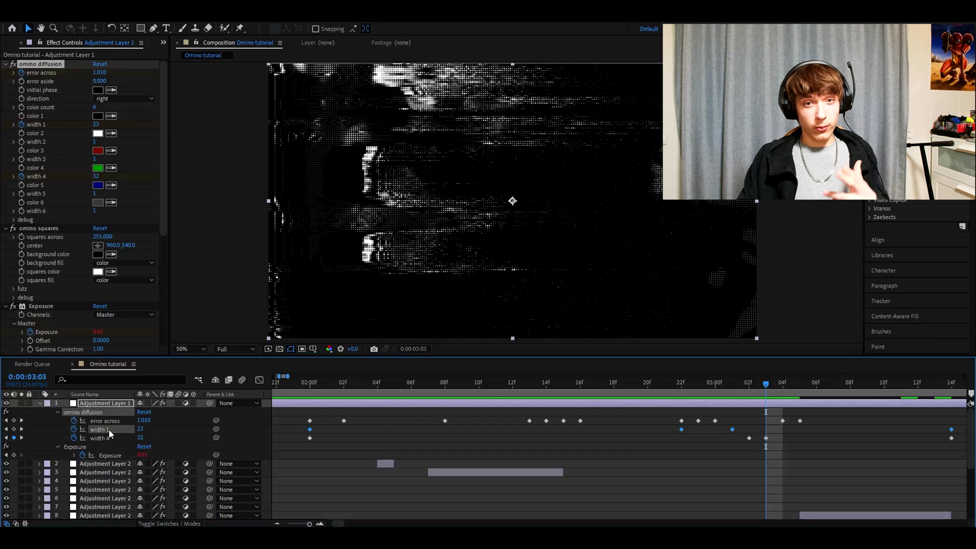
mouse_move(783, 382)
mouse_down()
mouse_move(798, 381)
mouse_move(766, 385)
mouse_up()
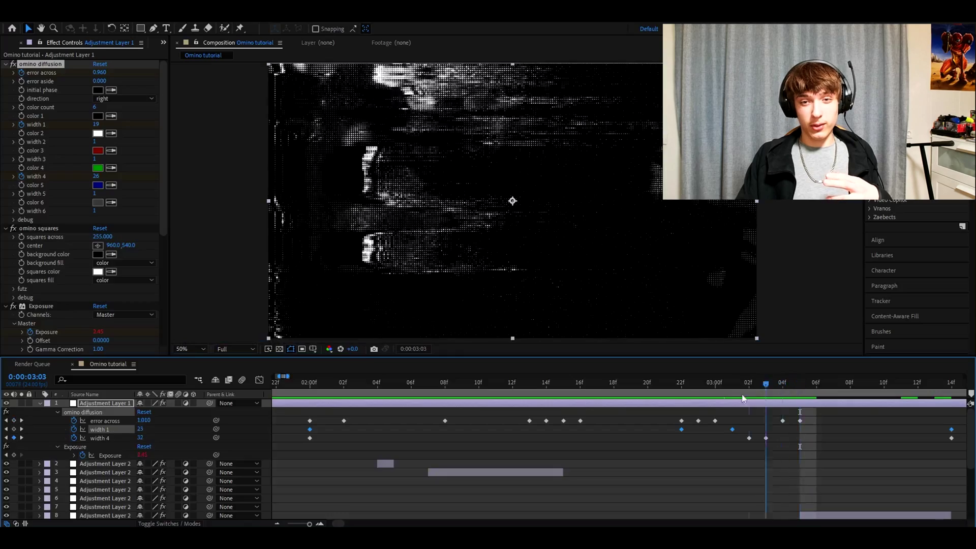
key(space)
click(794, 397)
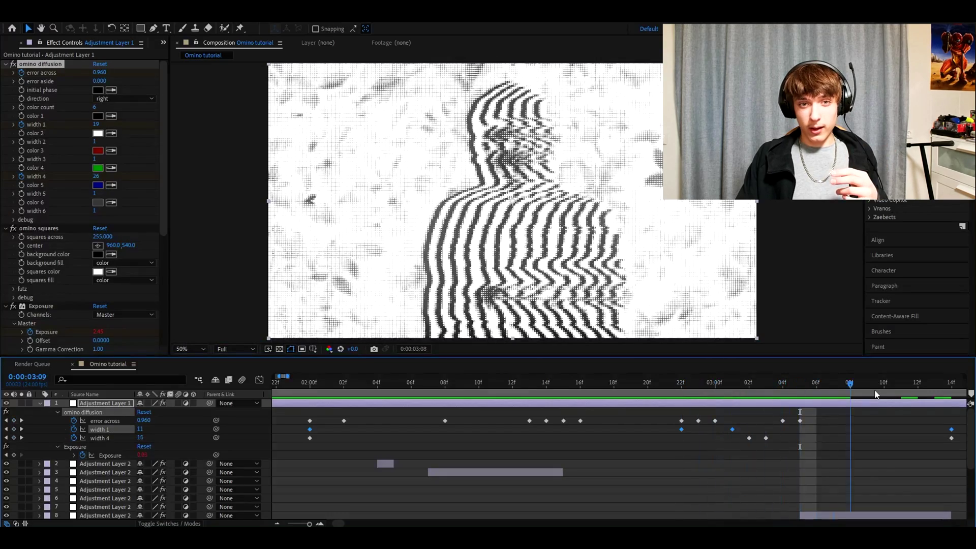
scroll(880, 420, down, 3)
click(855, 462)
click(40, 91)
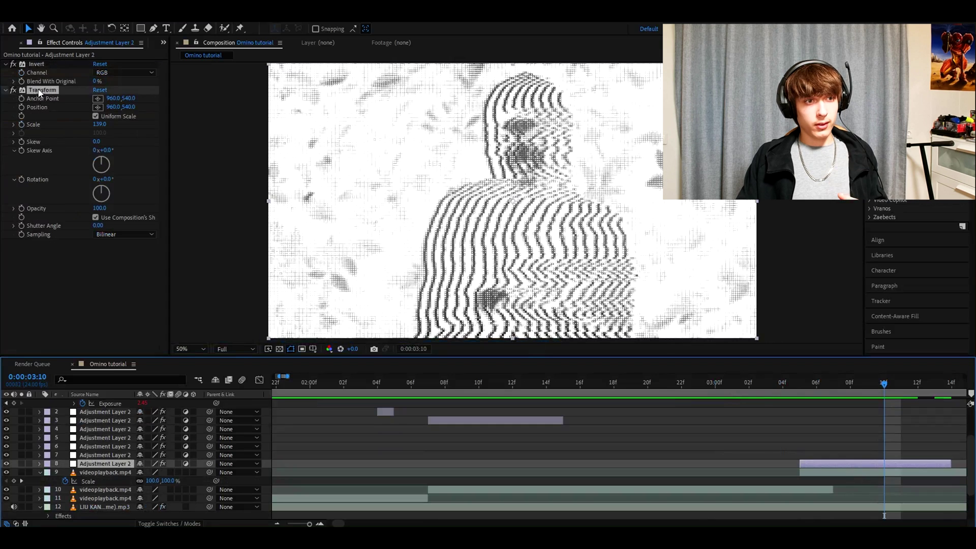
click(40, 91)
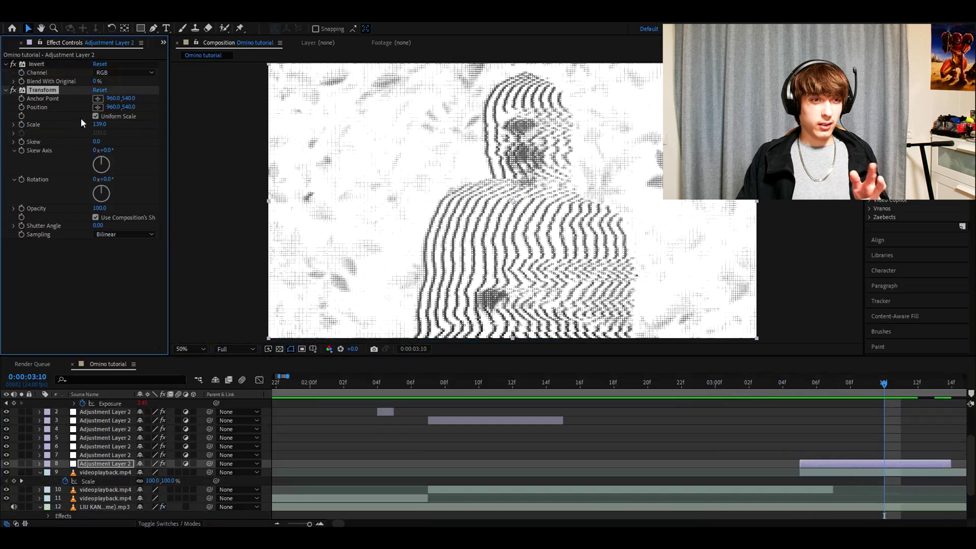
click(592, 404)
scroll(799, 455, up, 3)
click(796, 398)
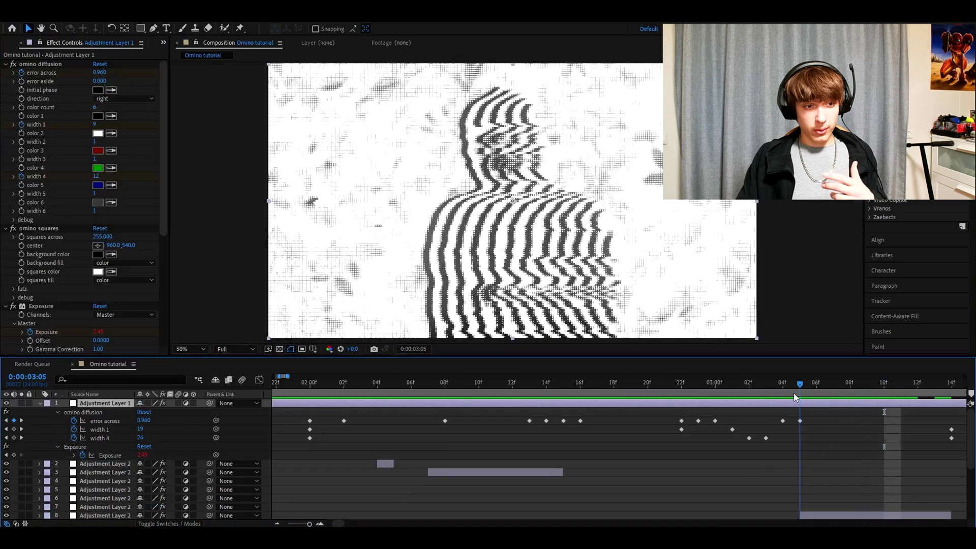
click(99, 438)
drag(802, 386, 910, 399)
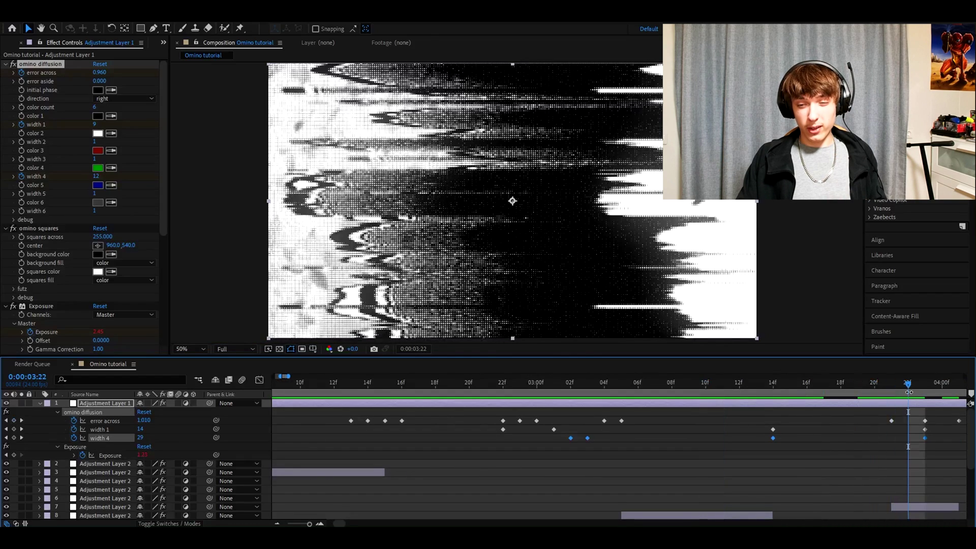
click(911, 461)
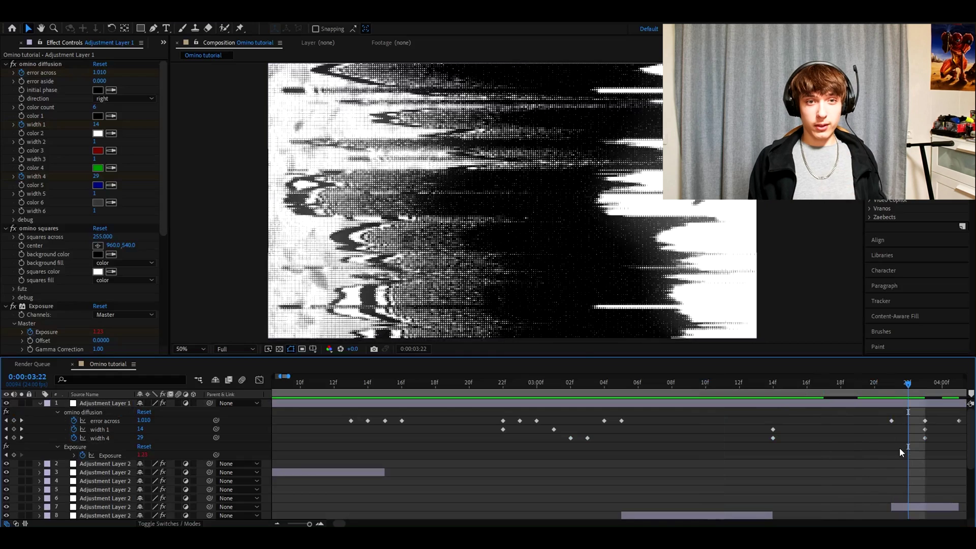
click(102, 428)
click(99, 438)
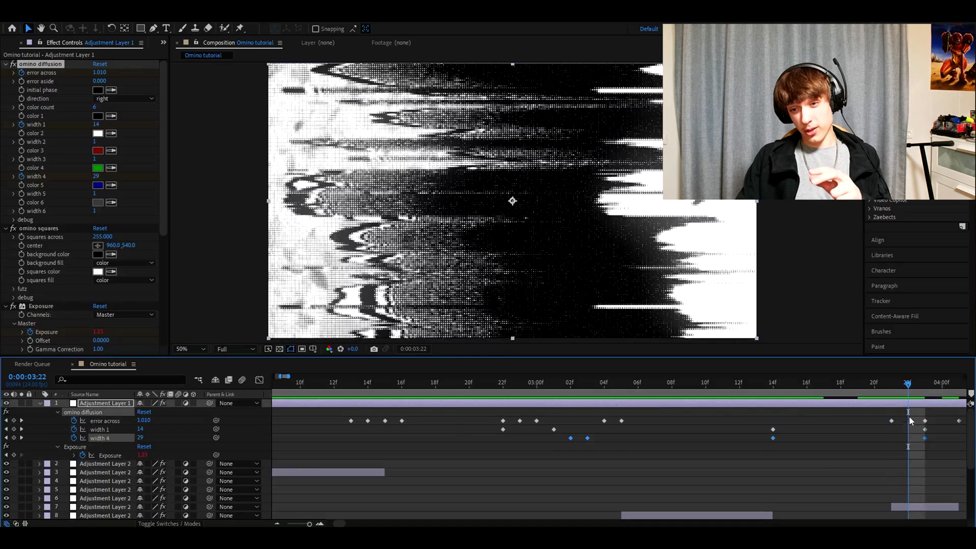
click(925, 420)
click(890, 385)
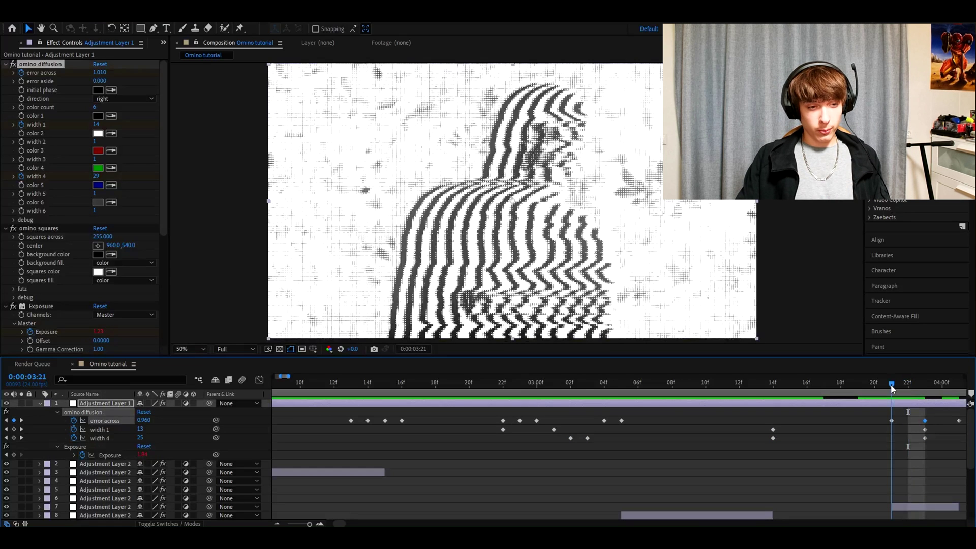
drag(891, 384, 927, 383)
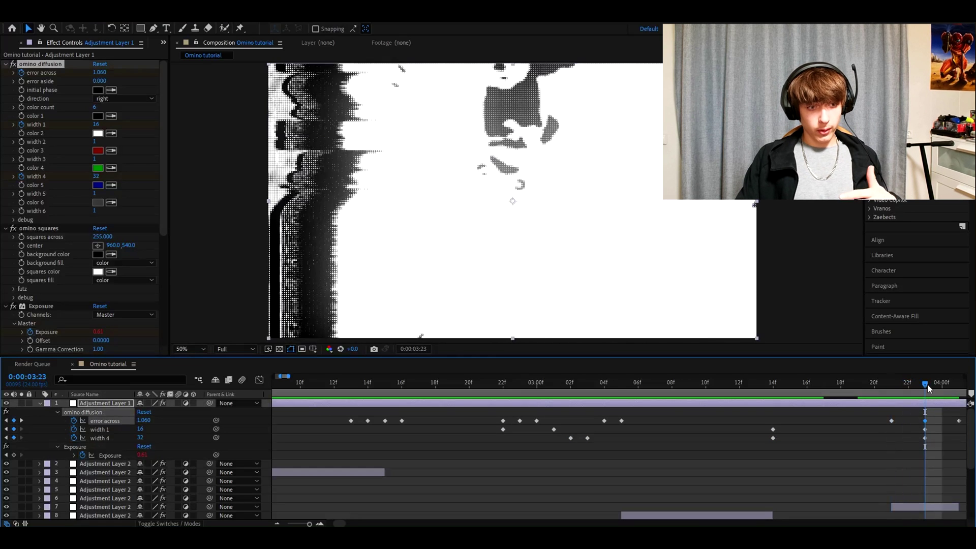